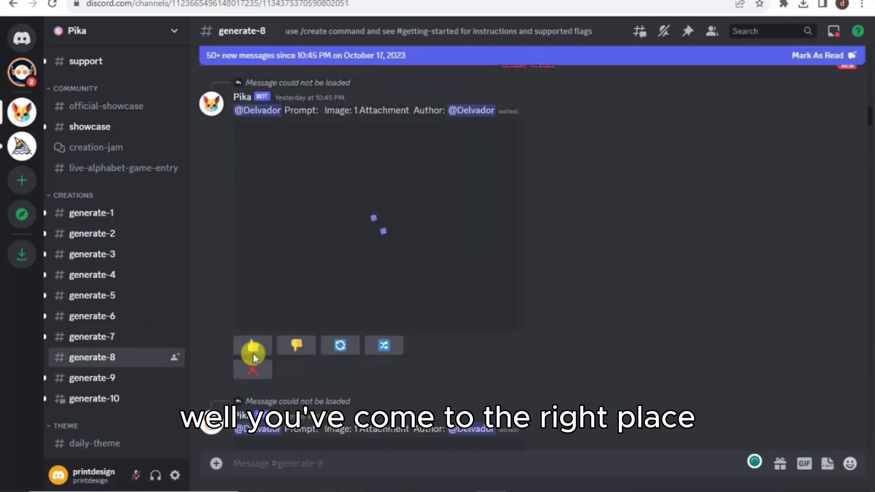
Browse the Pika server's generation channels and settle on generate-4.
{"action": "left_click", "coordinate": [89, 377]}
{"action": "left_click", "coordinate": [94, 236]}
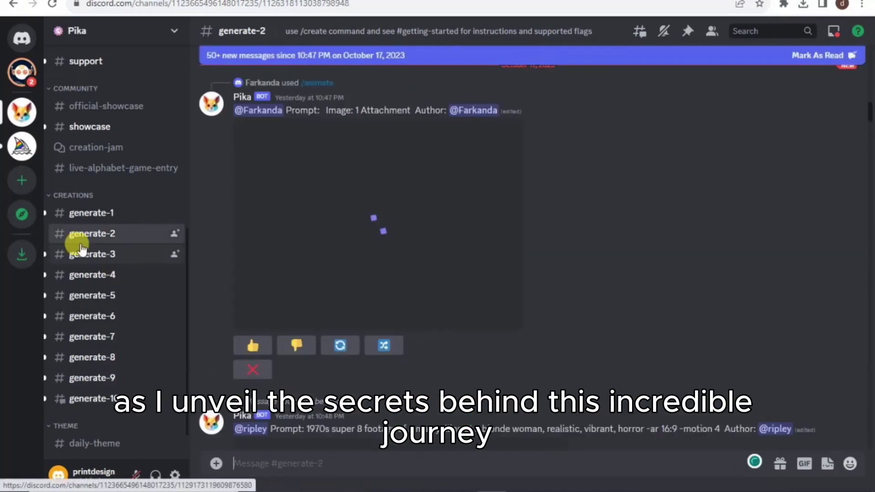
{"action": "scroll", "coordinate": [91, 237], "scroll_direction": "down", "scroll_amount": 1}
{"action": "scroll", "coordinate": [338, 344], "scroll_direction": "down", "scroll_amount": 2}
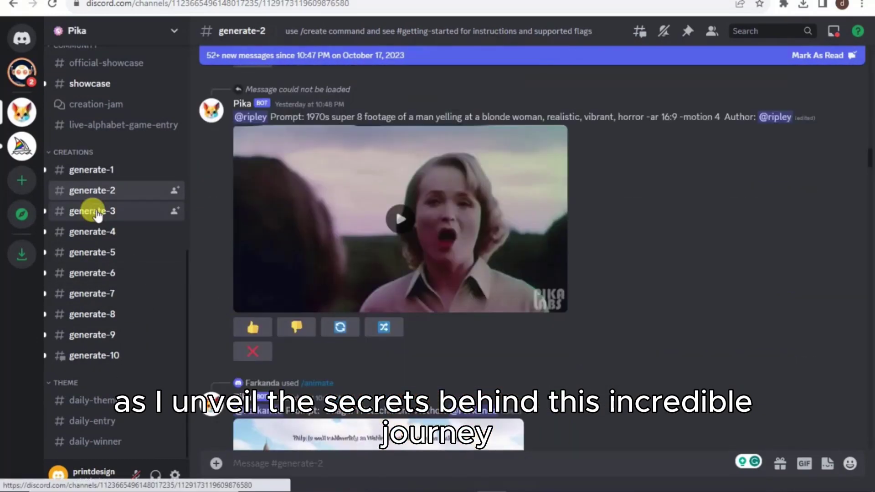
{"action": "left_click", "coordinate": [96, 211]}
{"action": "scroll", "coordinate": [420, 340], "scroll_direction": "down", "scroll_amount": 5}
{"action": "left_click", "coordinate": [94, 232]}
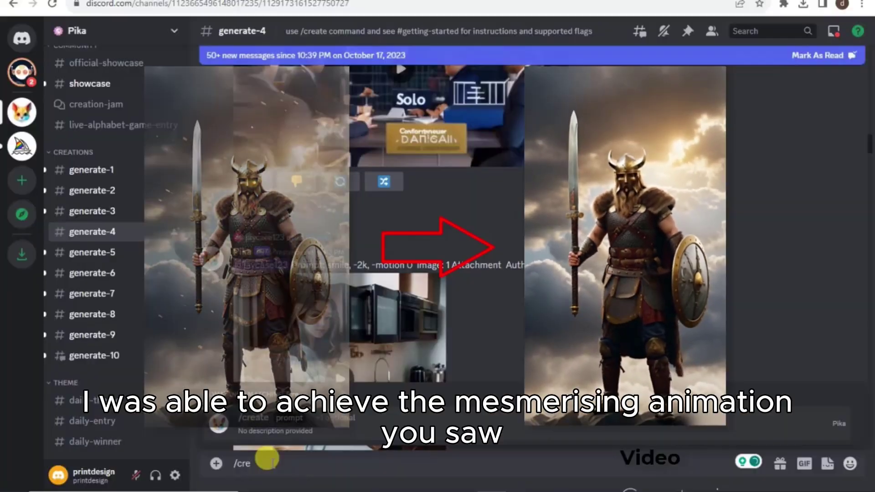
Start the /create command in generate-4 and attach the image Absolute_Reality_v16_viking_warrior_no_face_gold_blade_realist_1.jpg from Downloads.
{"action": "type", "text": "ate"}
{"action": "key", "text": "Tab"}
{"action": "left_click", "coordinate": [341, 463]}
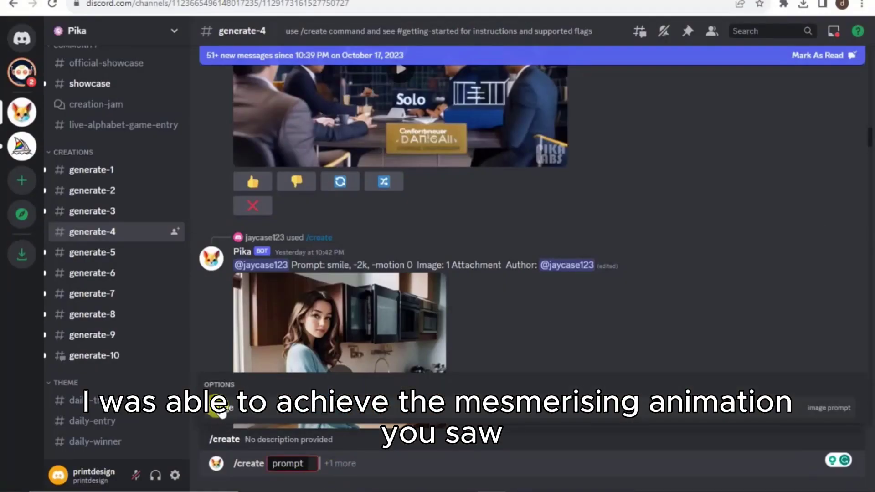
{"action": "left_click", "coordinate": [276, 364]}
{"action": "scroll", "coordinate": [427, 73], "scroll_direction": "down", "scroll_amount": 2}
{"action": "scroll", "coordinate": [427, 73], "scroll_direction": "down", "scroll_amount": 5}
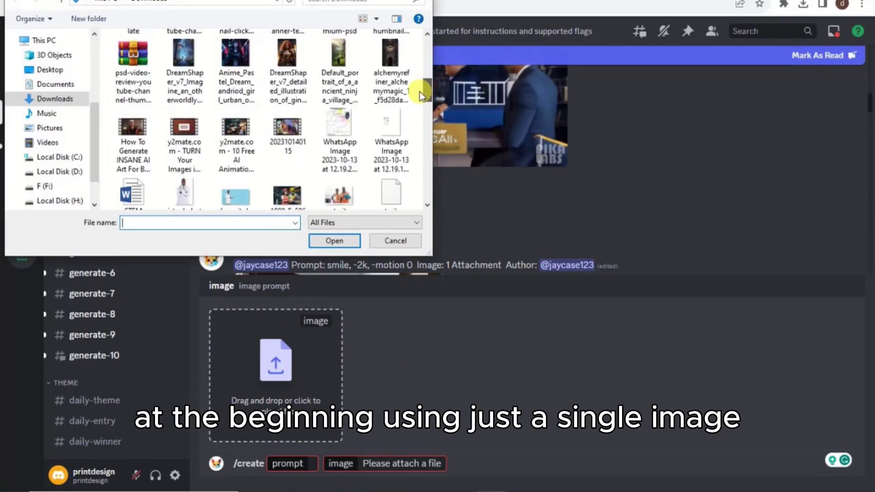
{"action": "scroll", "coordinate": [241, 165], "scroll_direction": "down", "scroll_amount": 1}
{"action": "double_click", "coordinate": [241, 165]}
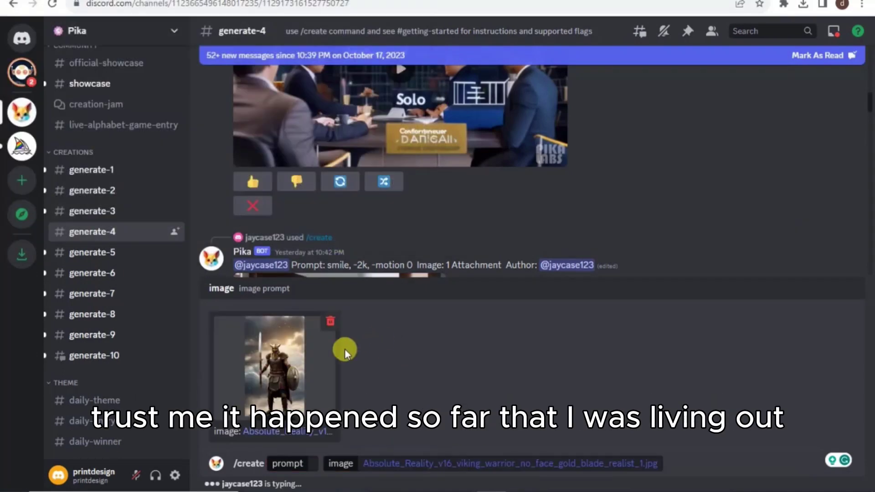
Enter the prompt "warrior sword swing" for the attached image and submit the generation request.
{"action": "left_click", "coordinate": [304, 463]}
{"action": "type", "text": "warr"}
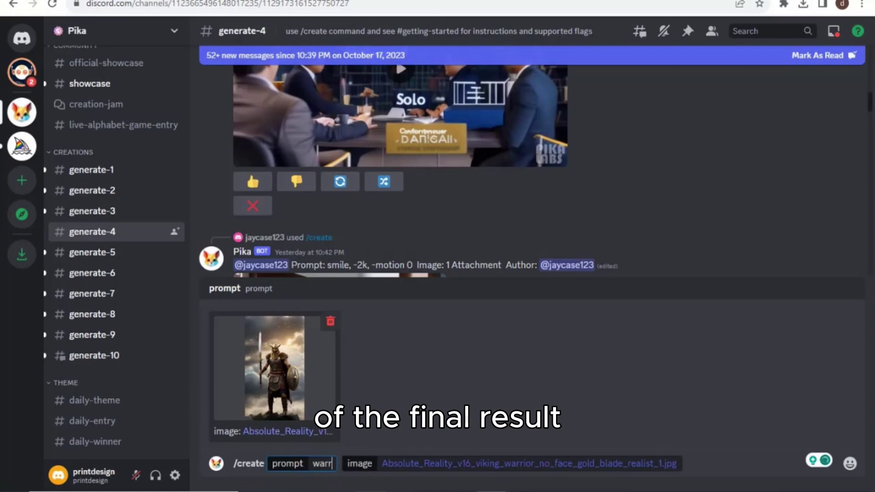
{"action": "type", "text": "ior sword swing\\"}
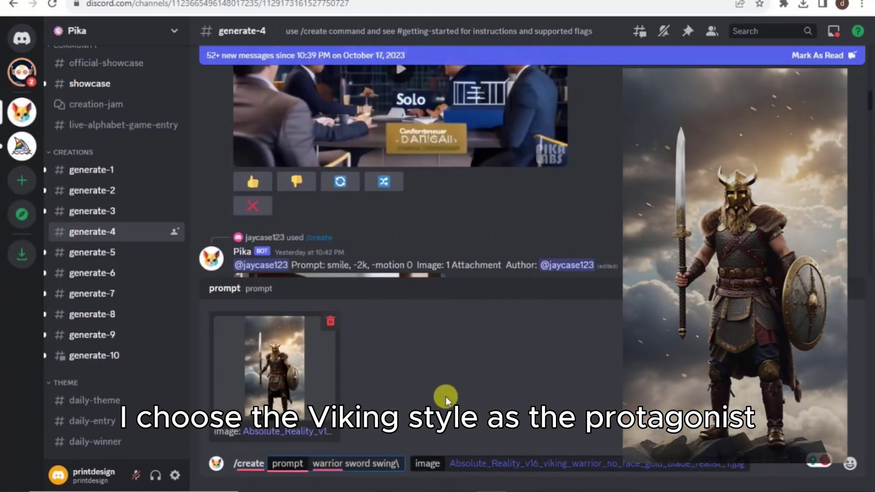
{"action": "key", "text": "Return"}
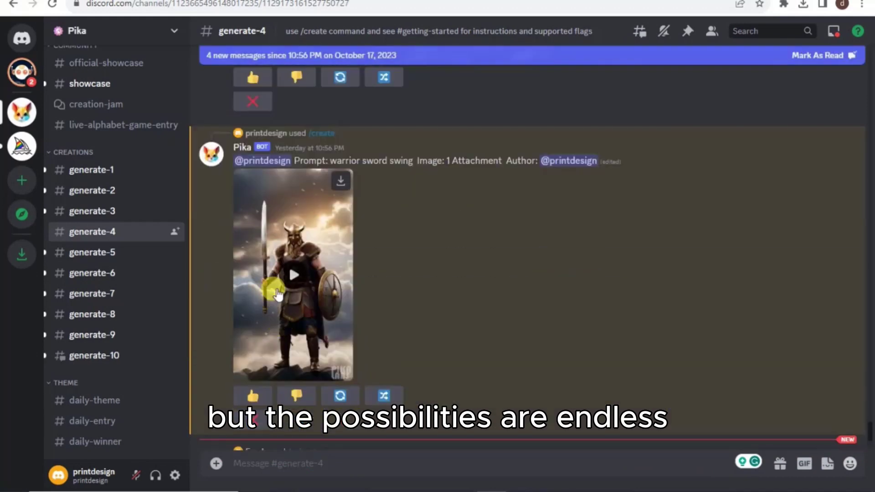
Play the generated warrior video in the channel and download it.
{"action": "left_click", "coordinate": [269, 296]}
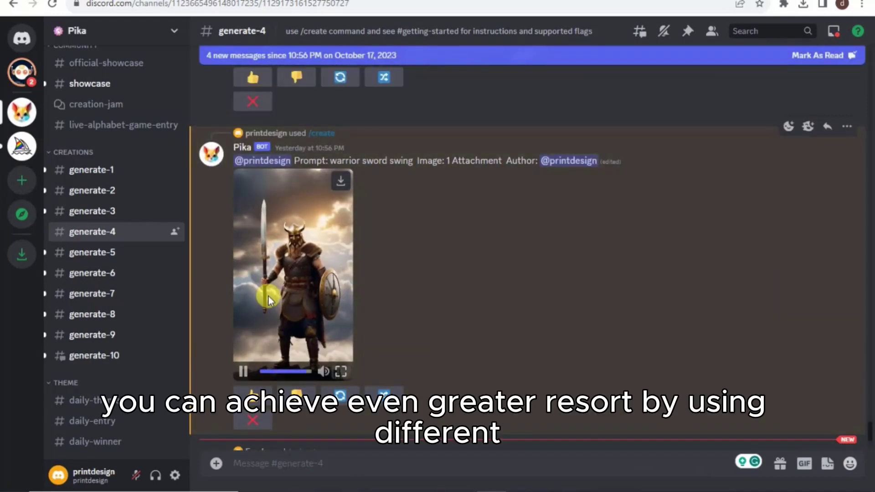
{"action": "left_click", "coordinate": [341, 181]}
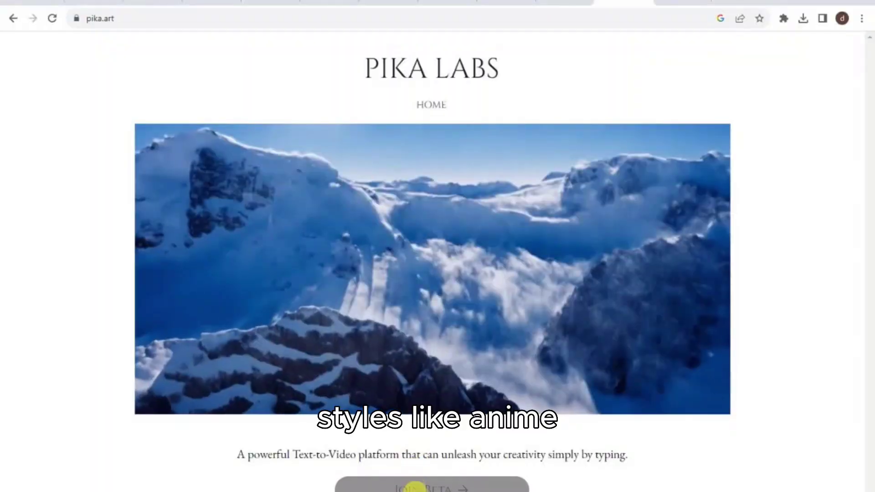
Join the Pika Labs beta from pika.art and go to the generate-4 channel of its Discord server.
{"action": "left_click", "coordinate": [416, 487]}
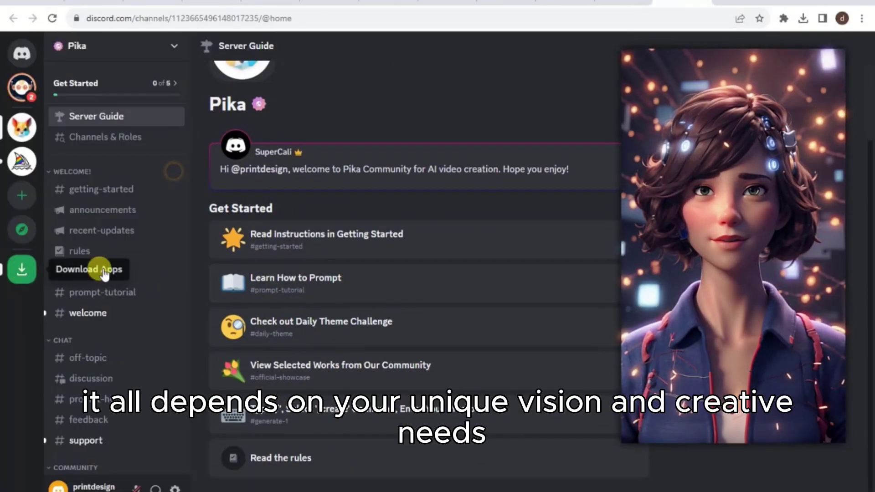
{"action": "scroll", "coordinate": [143, 273], "scroll_direction": "down", "scroll_amount": 3}
{"action": "scroll", "coordinate": [143, 273], "scroll_direction": "down", "scroll_amount": 5}
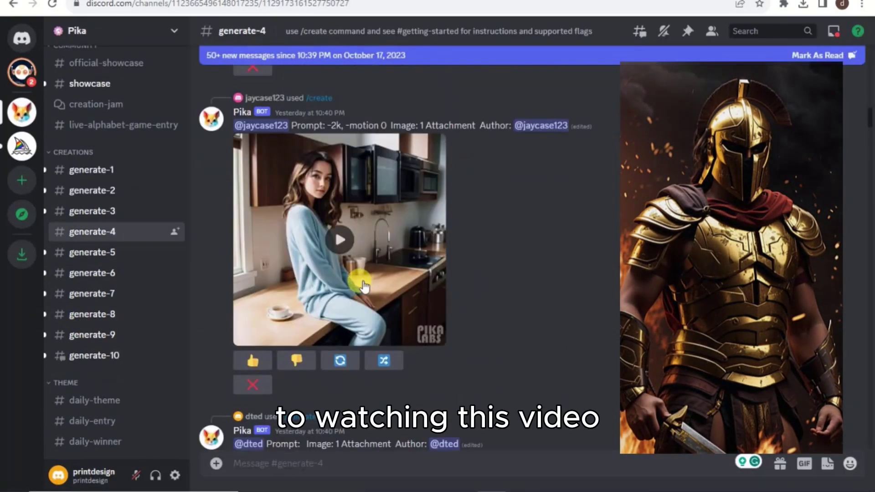
{"action": "scroll", "coordinate": [363, 281], "scroll_direction": "down", "scroll_amount": 6}
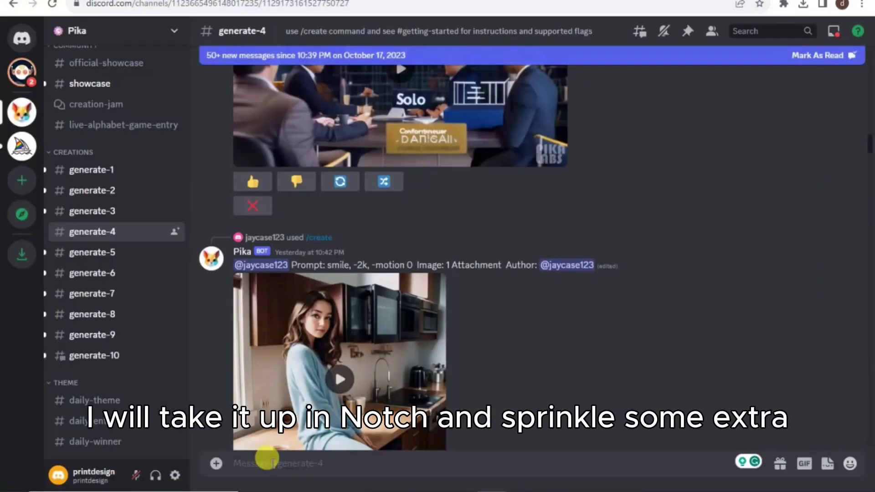
Start a /create command in generate-4 and add its image option.
{"action": "type", "text": "/creat"}
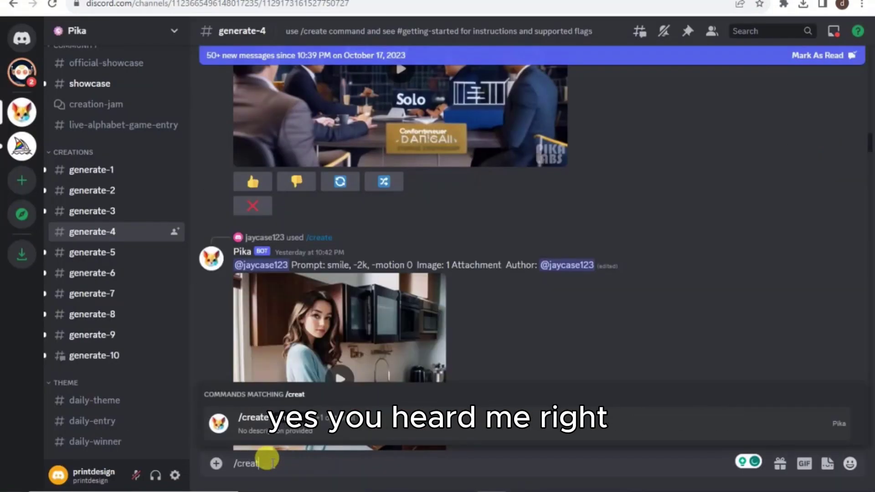
{"action": "left_click", "coordinate": [335, 422]}
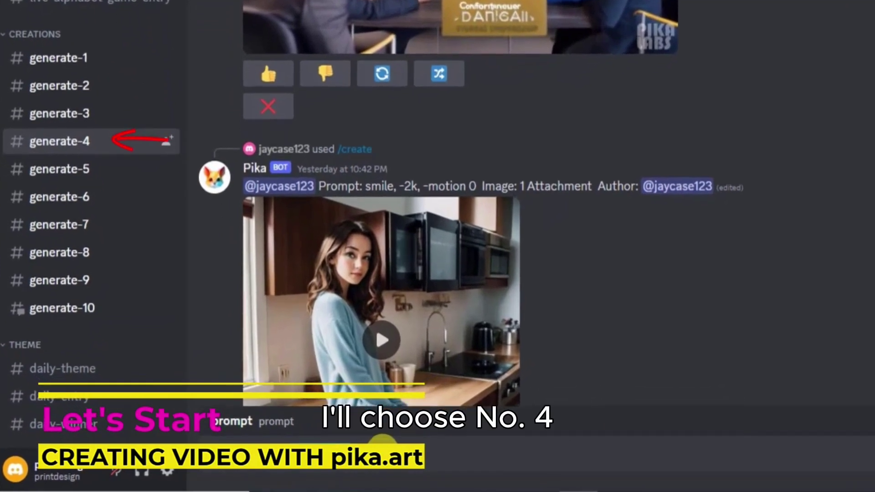
{"action": "left_click", "coordinate": [228, 378]}
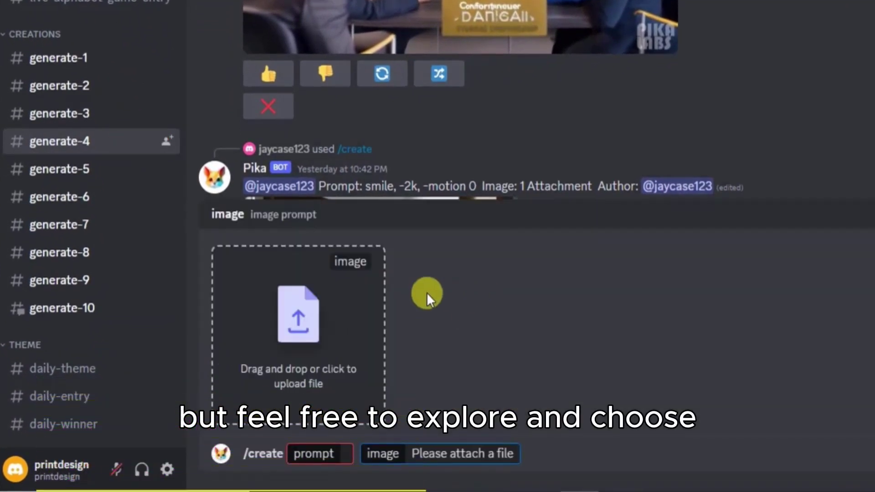
Attach the viking warrior picture Absolute_Reality_v16_viking_warrior_no_face_gold_blade_realist_1.jpg from Downloads to the command.
{"action": "left_click", "coordinate": [305, 324]}
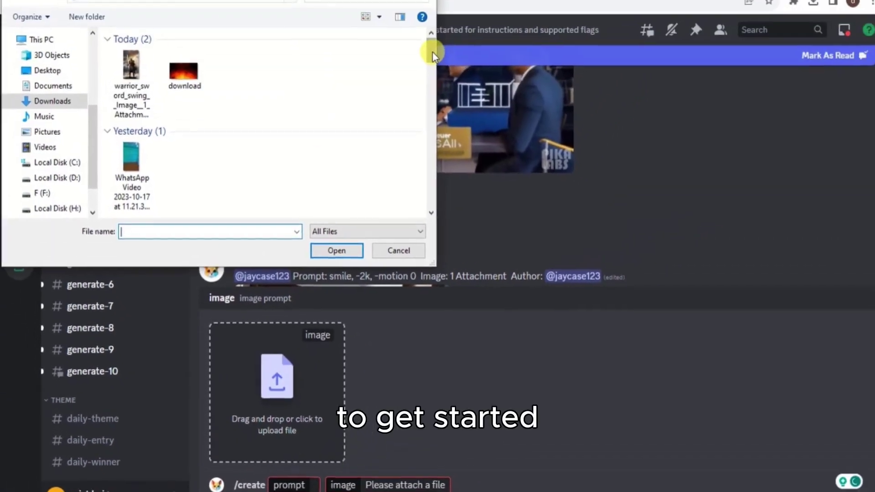
{"action": "left_click_drag", "start_coordinate": [427, 51], "coordinate": [420, 102]}
{"action": "scroll", "coordinate": [242, 160], "scroll_direction": "down", "scroll_amount": 5}
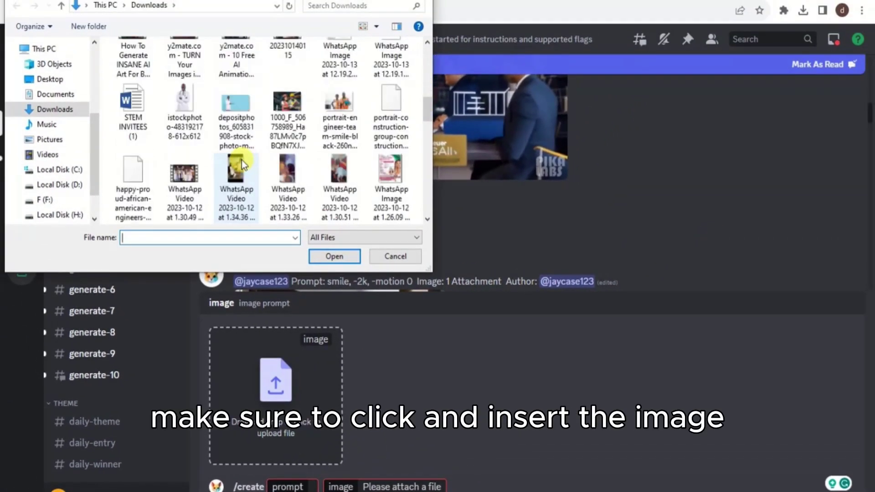
{"action": "scroll", "coordinate": [243, 165], "scroll_direction": "down", "scroll_amount": 3}
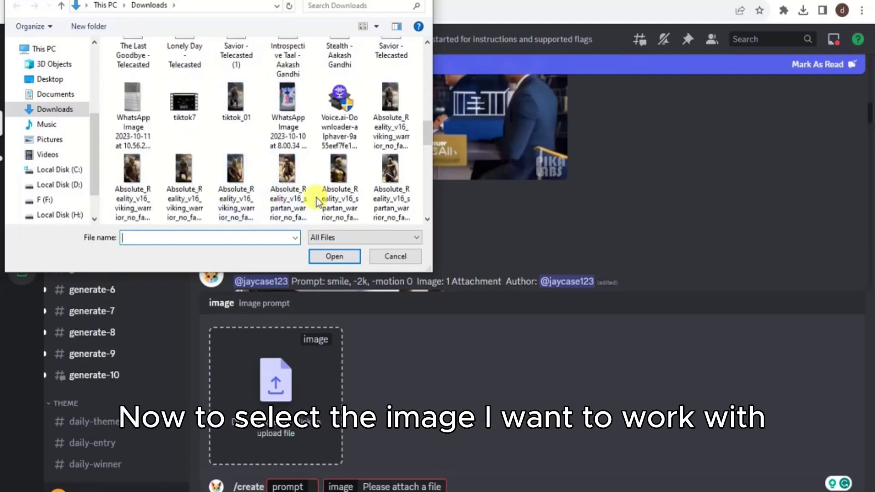
{"action": "scroll", "coordinate": [316, 197], "scroll_direction": "down", "scroll_amount": 1}
{"action": "left_click", "coordinate": [234, 168]}
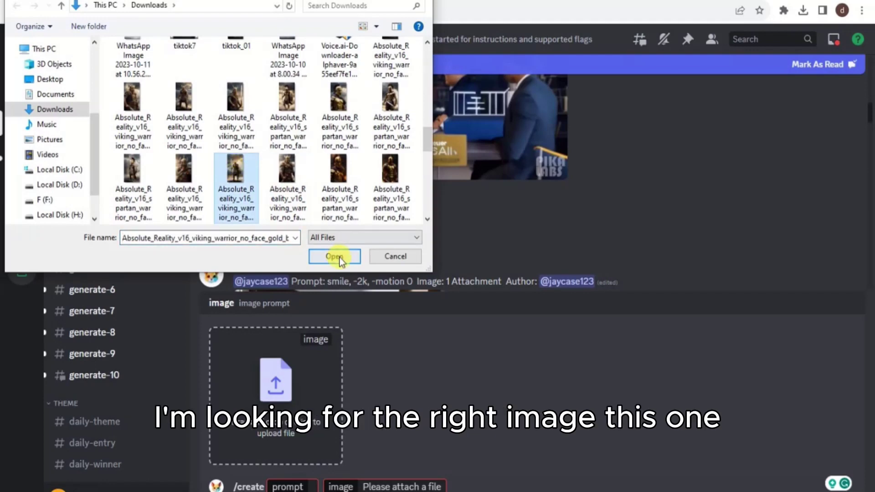
{"action": "left_click", "coordinate": [338, 256]}
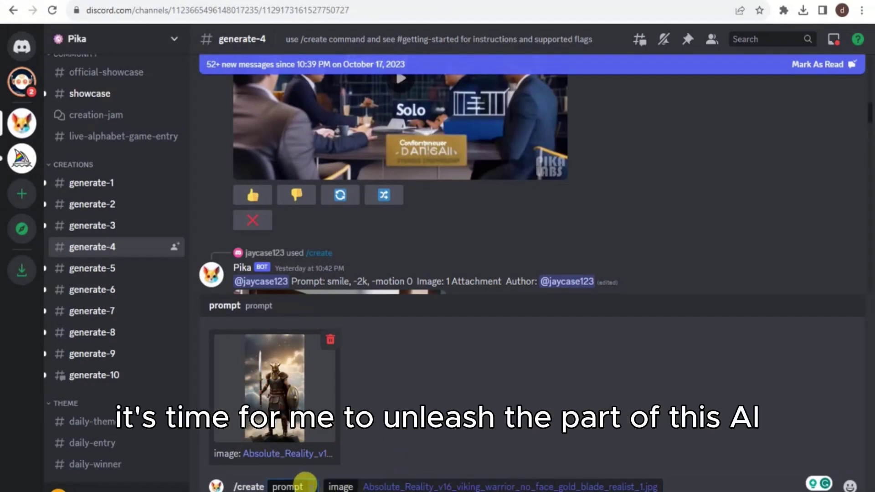
Set the create command's prompt to "warrior sword swing" and send it to generate the video.
{"action": "left_click", "coordinate": [304, 482]}
{"action": "type", "text": "warrior"}
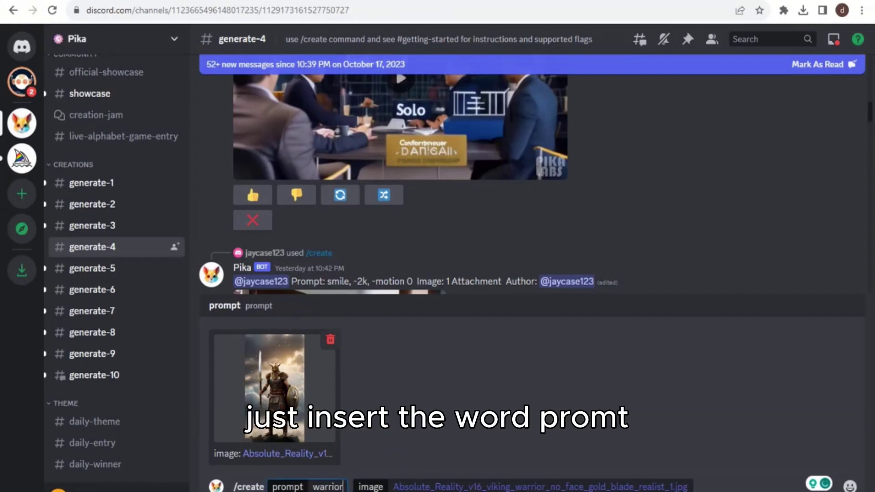
{"action": "type", "text": " swo"}
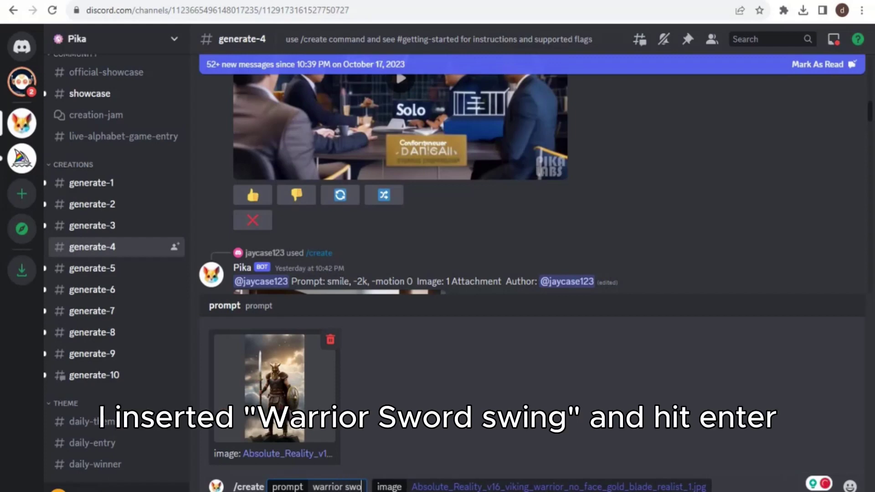
{"action": "type", "text": "rd swing"}
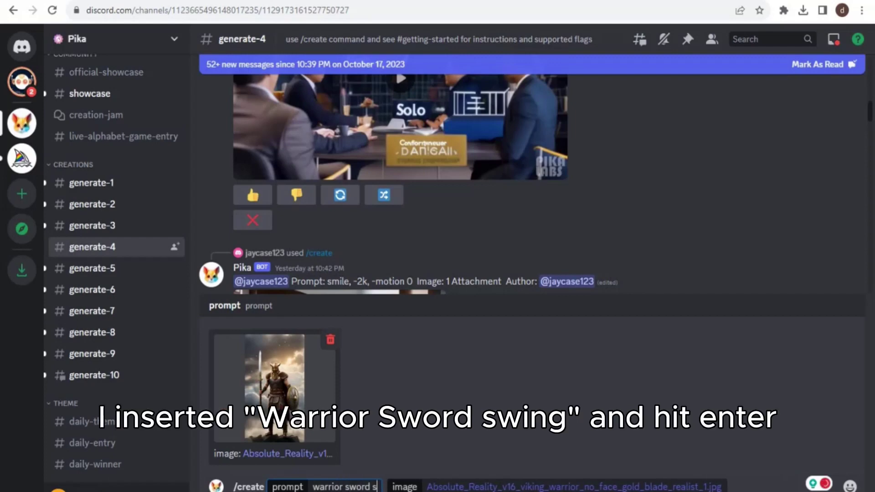
{"action": "mouse_move", "coordinate": [319, 489]}
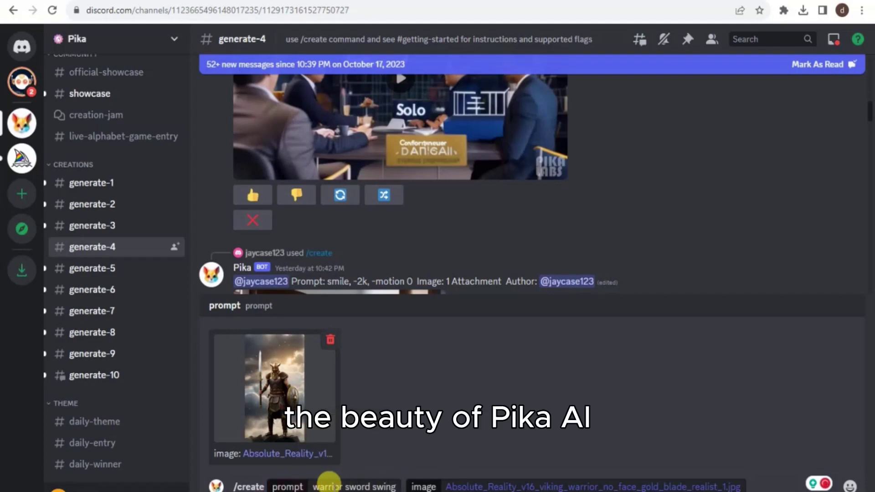
{"action": "left_click", "coordinate": [329, 484]}
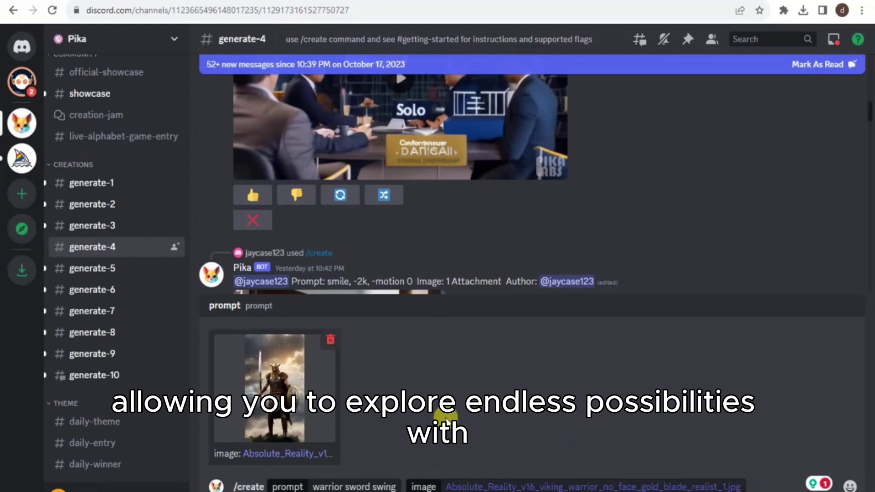
{"action": "type", "text": "\\"}
{"action": "key", "text": "BackSpace"}
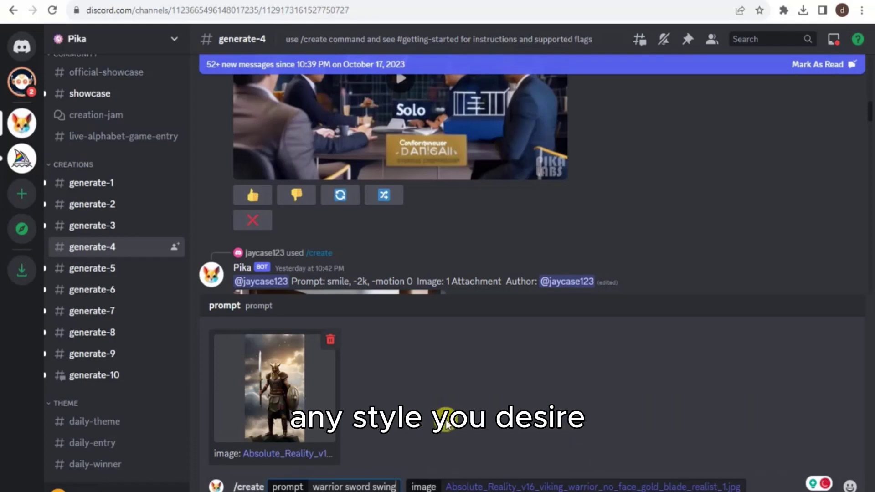
{"action": "key", "text": "Return"}
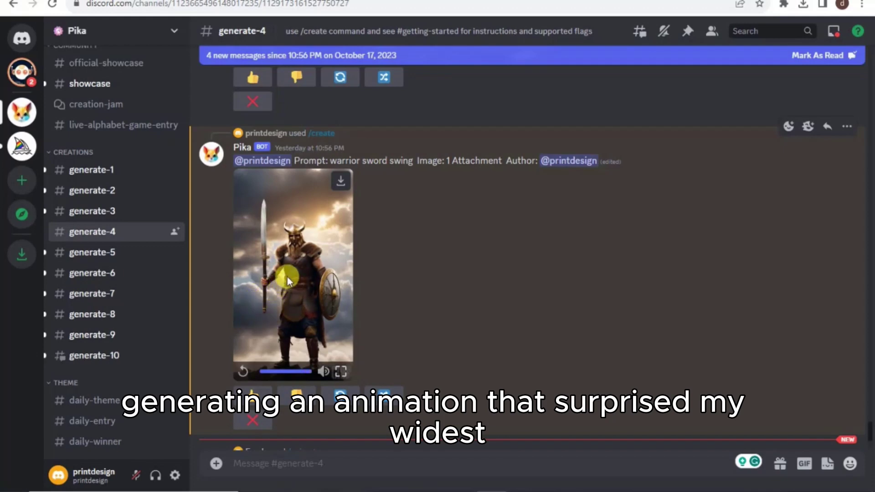
Download the generated warrior video, then switch to After Effects and import the warrior_sword_swing file from Downloads.
{"action": "left_click", "coordinate": [340, 181]}
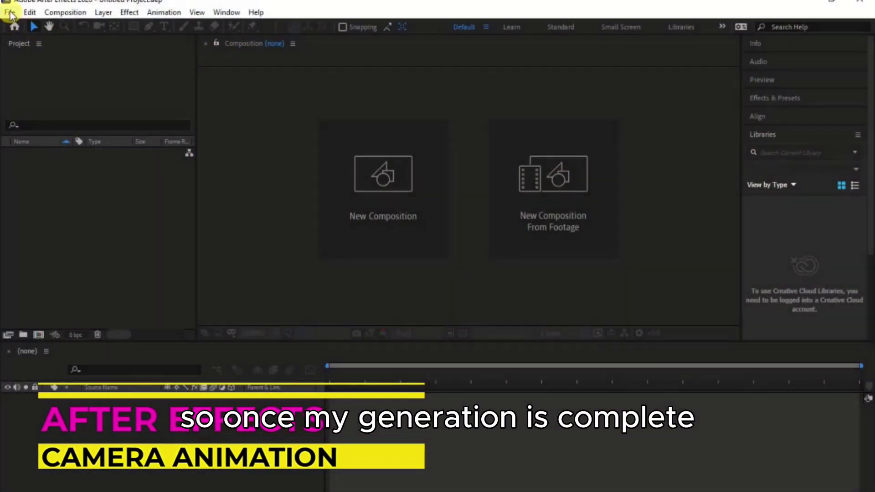
{"action": "left_click", "coordinate": [11, 13]}
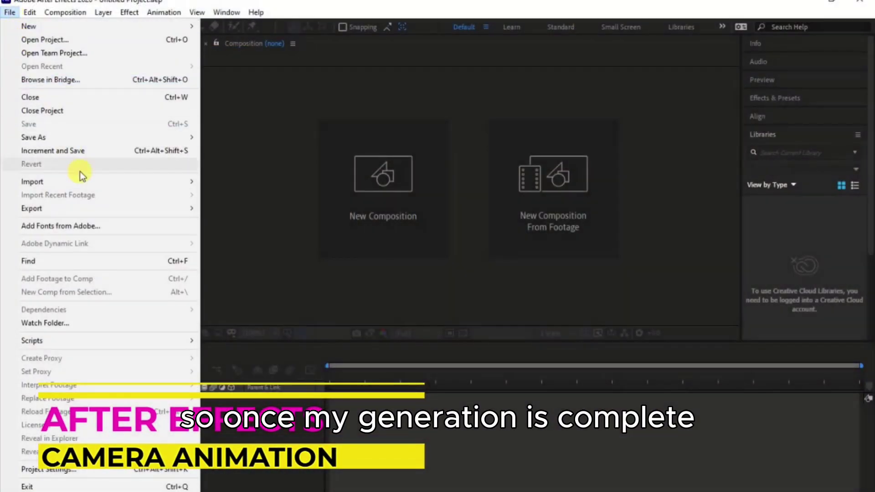
{"action": "mouse_move", "coordinate": [108, 182]}
{"action": "left_click", "coordinate": [260, 180]}
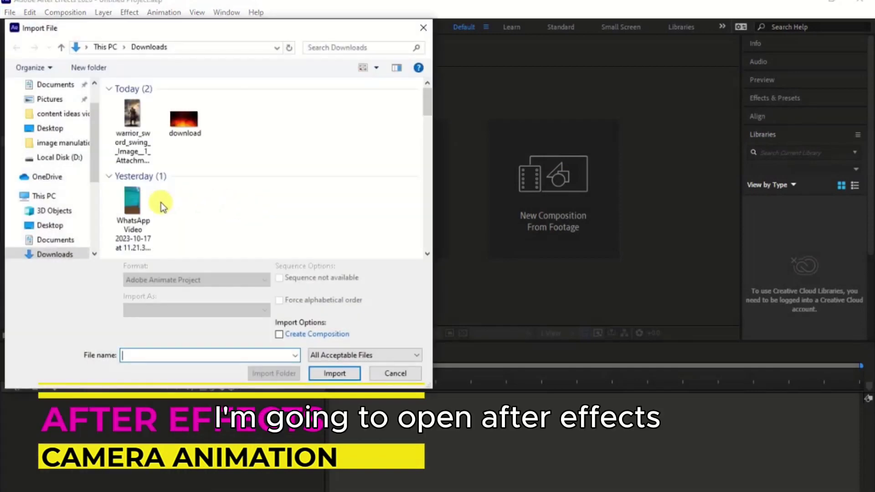
{"action": "left_click", "coordinate": [132, 130]}
{"action": "left_click", "coordinate": [335, 374]}
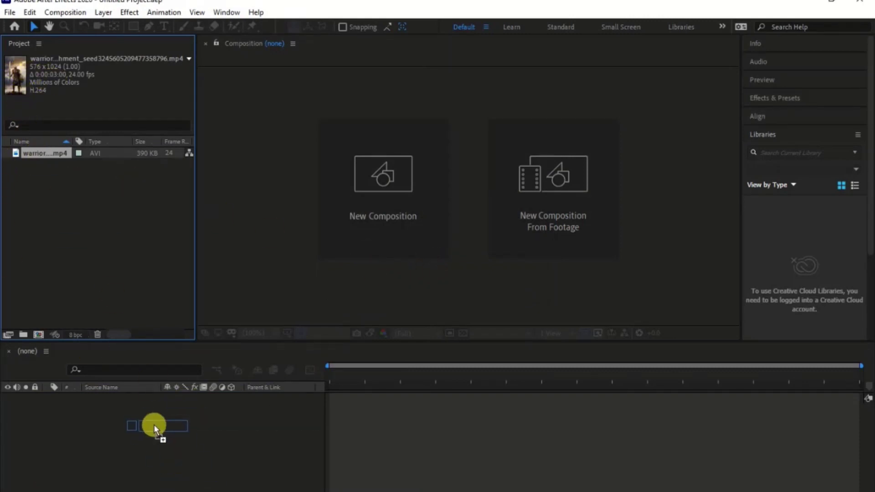
Create a composition from the imported warrior video in the empty timeline and activate the Hand tool.
{"action": "left_click_drag", "start_coordinate": [154, 425], "coordinate": [150, 424]}
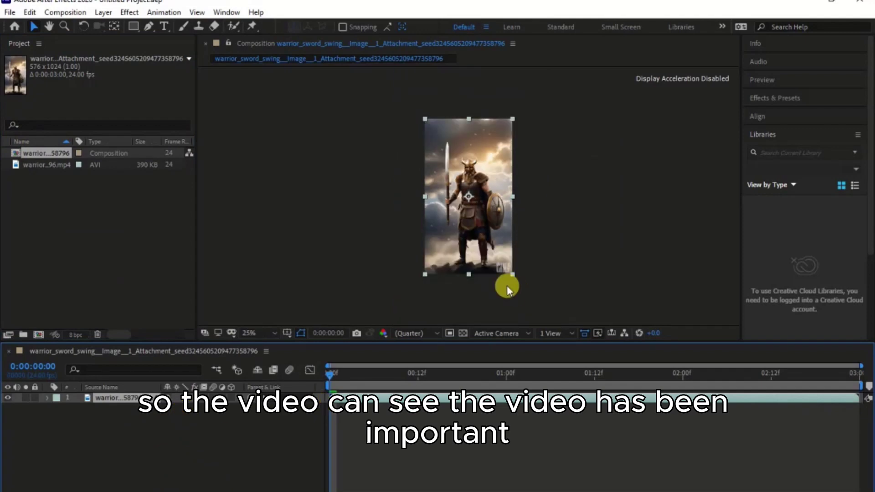
{"action": "key", "text": "slash"}
{"action": "left_click", "coordinate": [48, 25]}
{"action": "scroll", "coordinate": [467, 272], "scroll_direction": "down", "scroll_amount": 3}
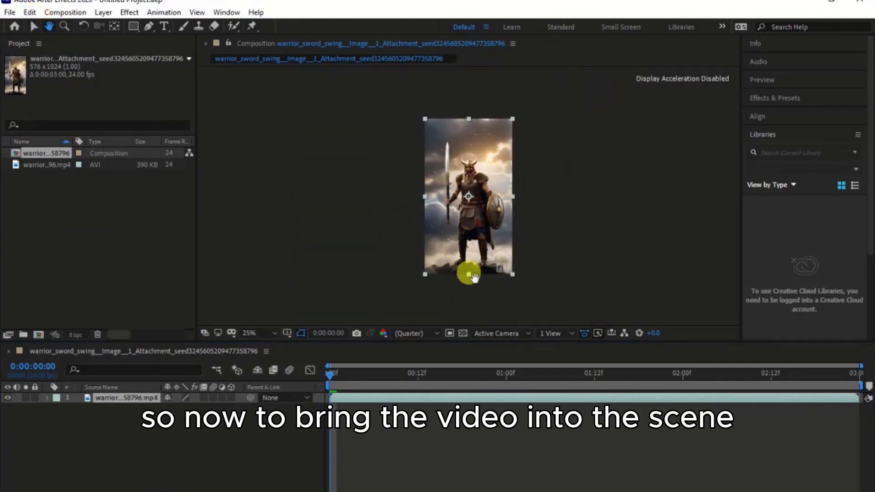
Draw a closed four-point Pen tool mask around the Pika Labs watermark on the warrior video layer.
{"action": "scroll", "coordinate": [524, 275], "scroll_direction": "up", "scroll_amount": 3}
{"action": "left_click_drag", "start_coordinate": [524, 275], "coordinate": [509, 227]}
{"action": "scroll", "coordinate": [506, 248], "scroll_direction": "up", "scroll_amount": 4}
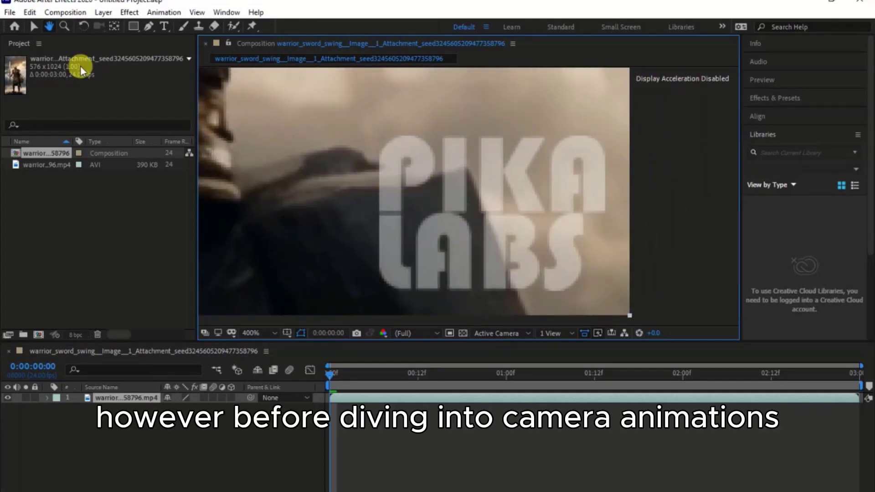
{"action": "left_click", "coordinate": [148, 27]}
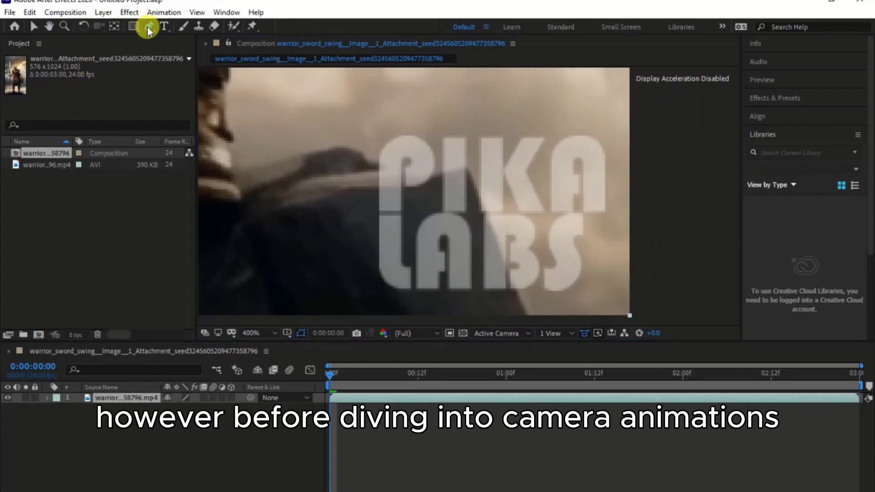
{"action": "left_click", "coordinate": [367, 127]}
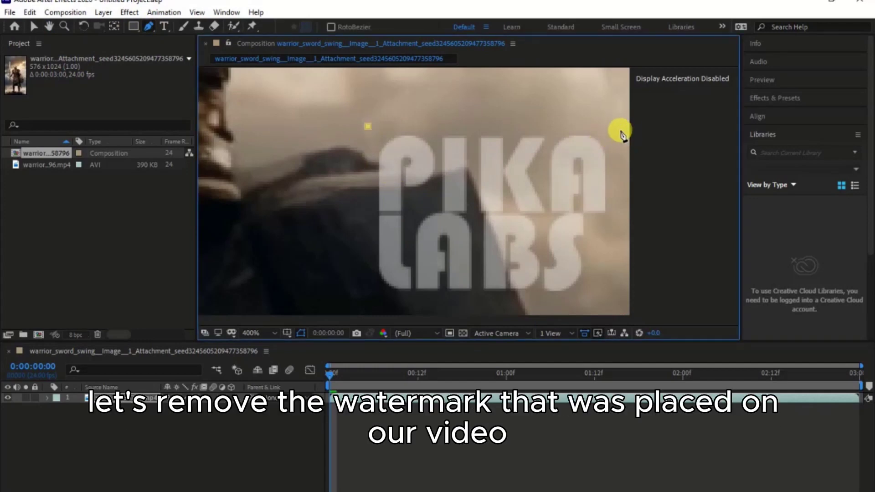
{"action": "left_click", "coordinate": [613, 126]}
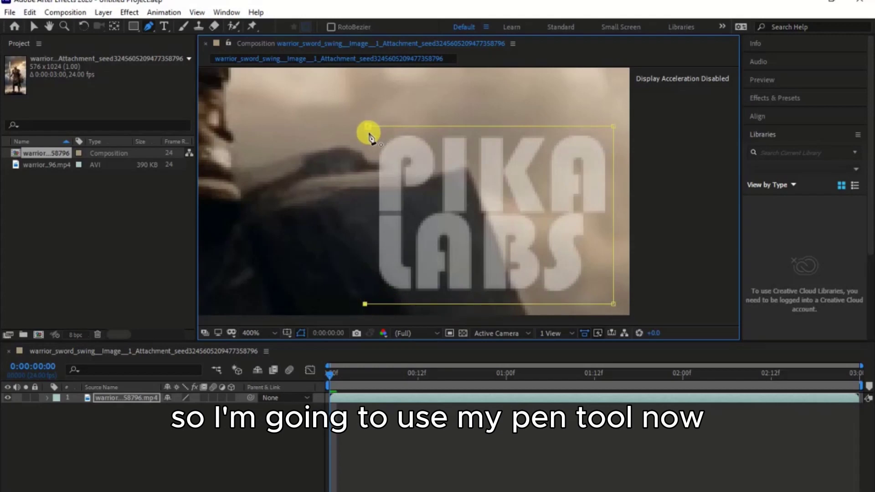
{"action": "left_click", "coordinate": [369, 128]}
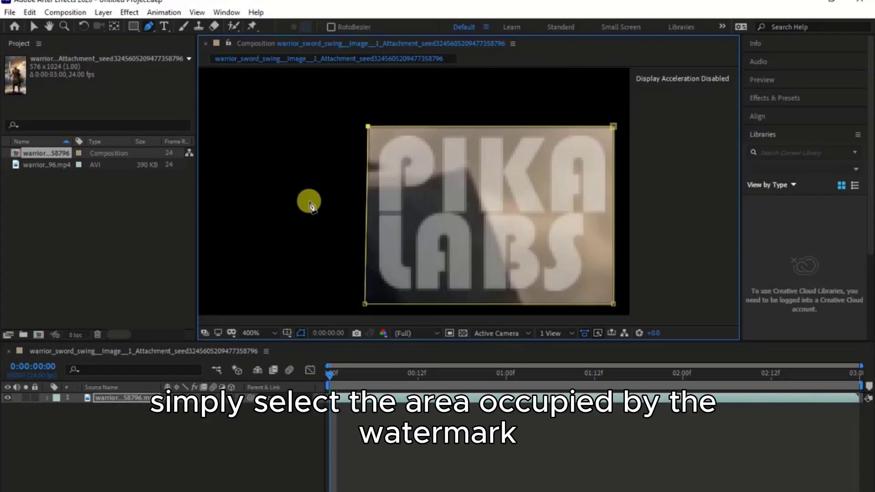
Reveal the watermark mask's properties and set its mode to Subtract to cut out the enclosed area.
{"action": "key", "text": "m"}
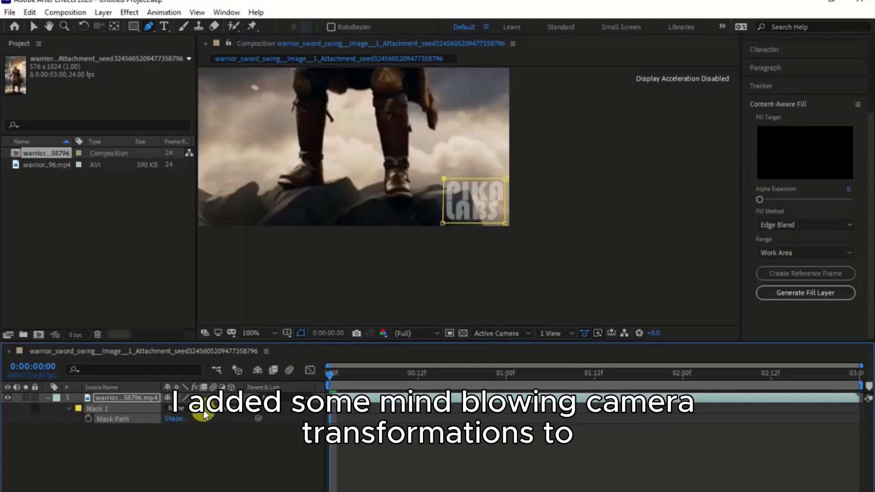
{"action": "left_click", "coordinate": [198, 414]}
{"action": "left_click", "coordinate": [197, 448]}
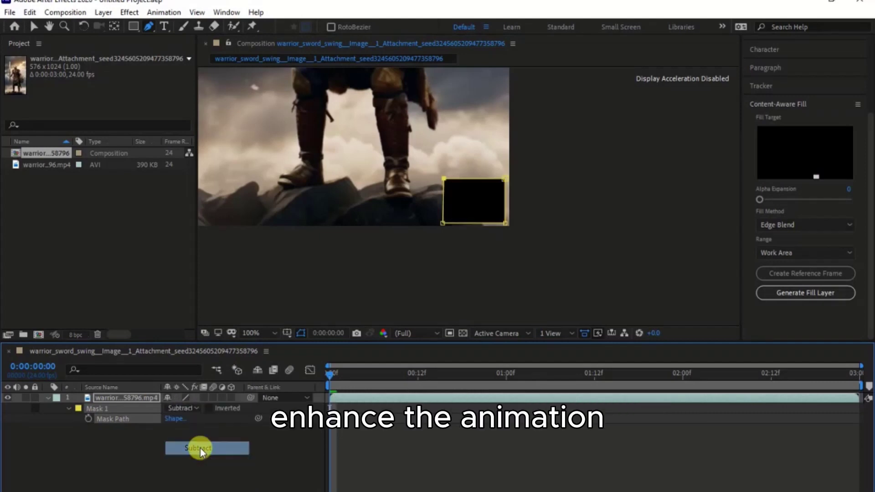
Display the Content-Aware Fill controls and start generating a fill layer for the cut-out watermark area.
{"action": "left_click", "coordinate": [226, 14]}
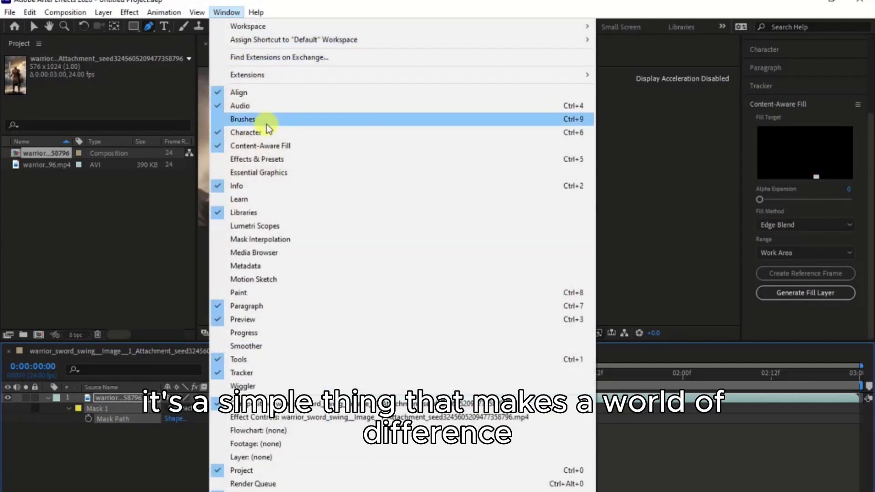
{"action": "left_click", "coordinate": [297, 149]}
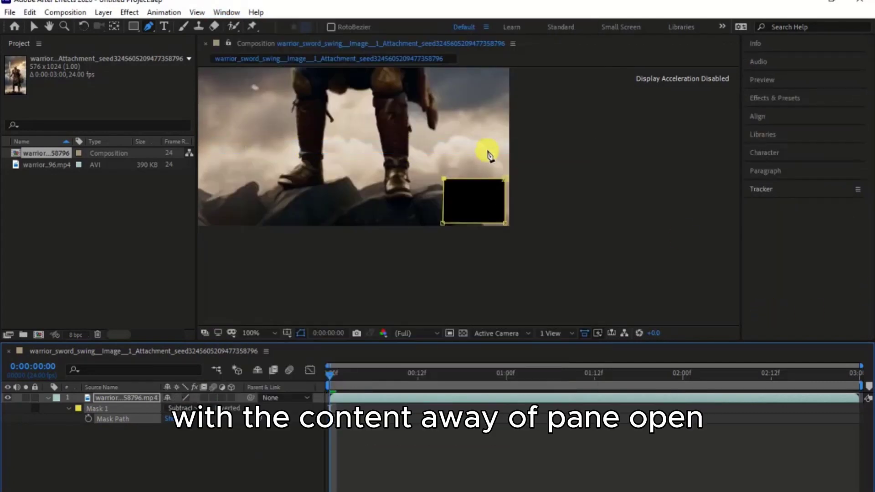
{"action": "left_click", "coordinate": [230, 13]}
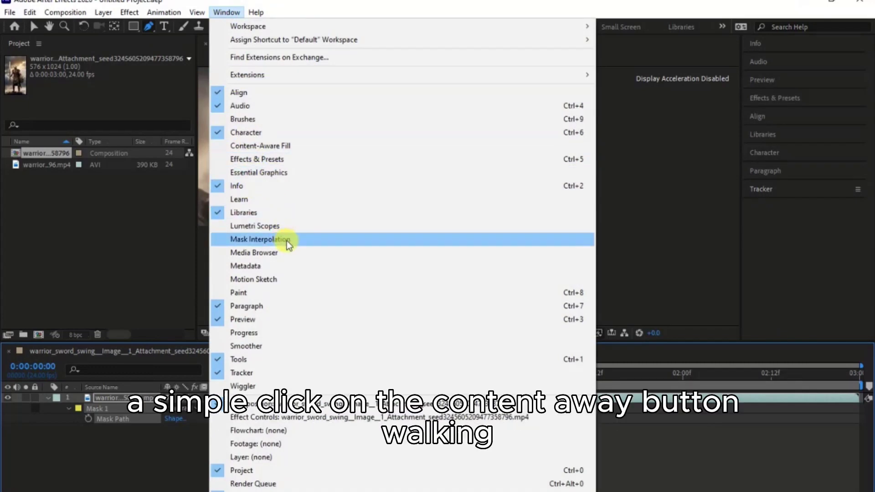
{"action": "left_click", "coordinate": [269, 146]}
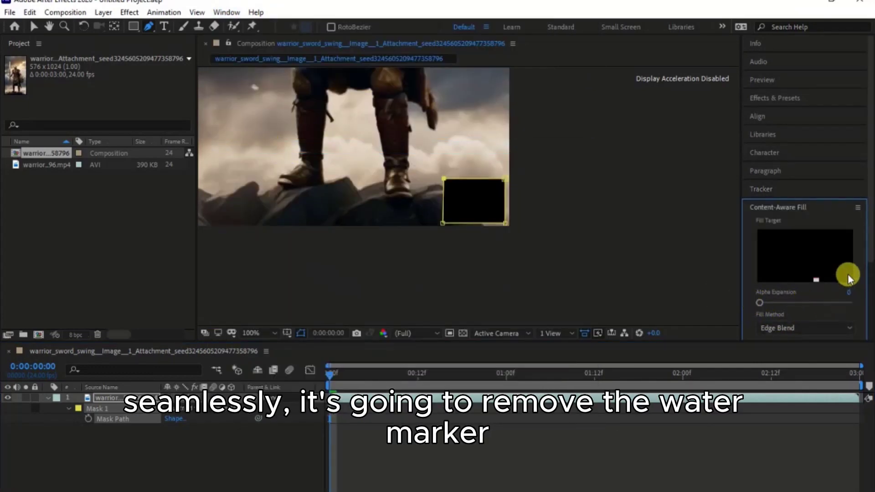
{"action": "scroll", "coordinate": [868, 284], "scroll_direction": "down", "scroll_amount": 2}
{"action": "scroll", "coordinate": [868, 290], "scroll_direction": "down", "scroll_amount": 2}
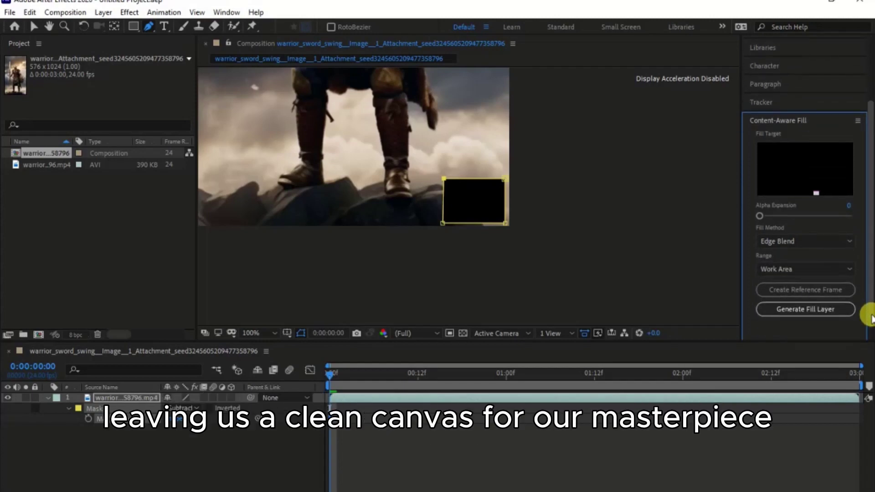
{"action": "left_click", "coordinate": [806, 307]}
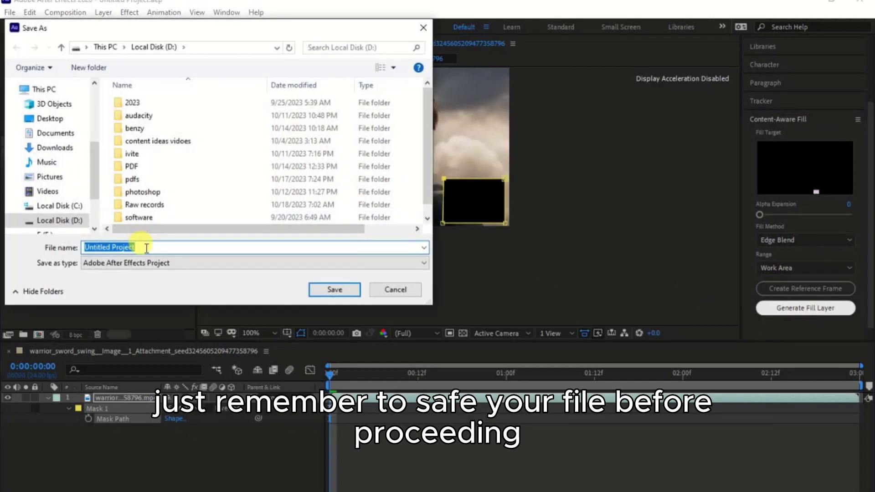
Save the project as "ai video" on Local Disk (D:) for the fill generation.
{"action": "type", "text": "ai "}
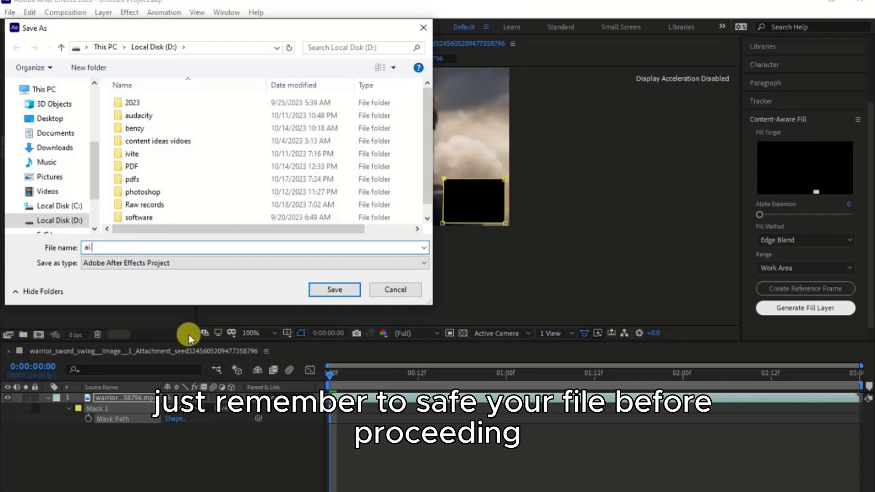
{"action": "type", "text": "video"}
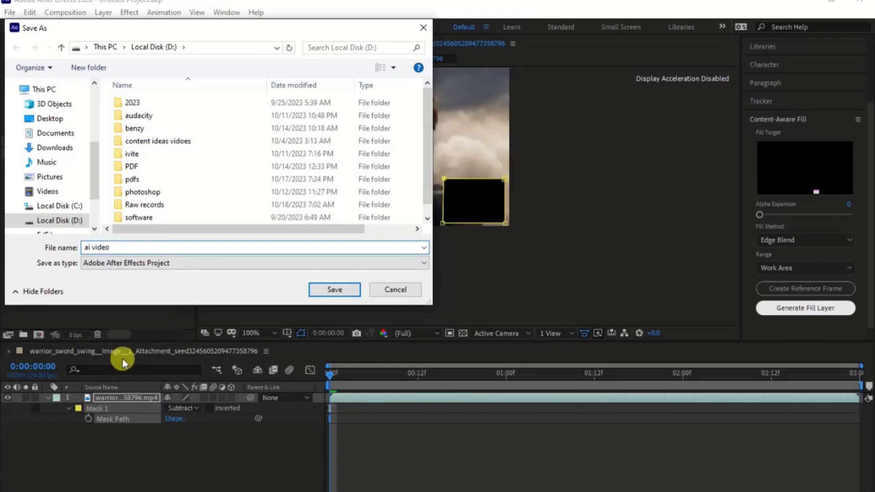
{"action": "left_click", "coordinate": [334, 289]}
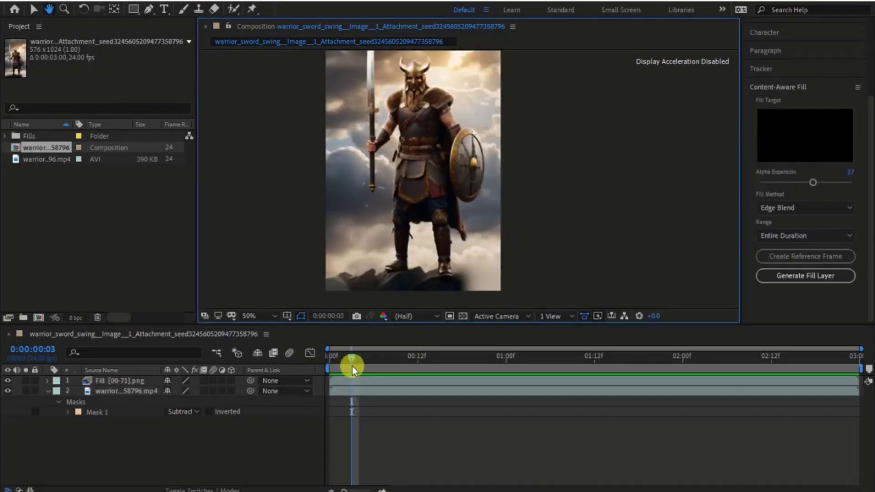
Return to the start of the composition and add a two-node 50mm camera named "warrior camera".
{"action": "left_click_drag", "start_coordinate": [352, 367], "coordinate": [329, 365]}
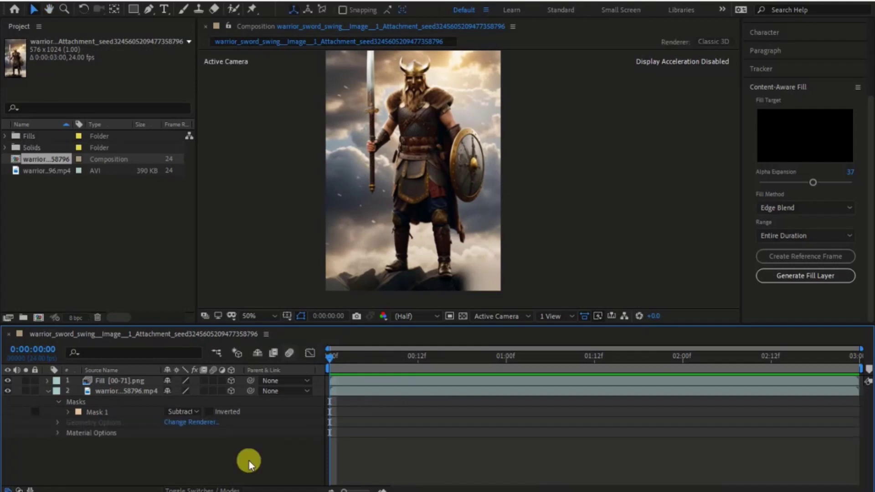
{"action": "right_click", "coordinate": [248, 461]}
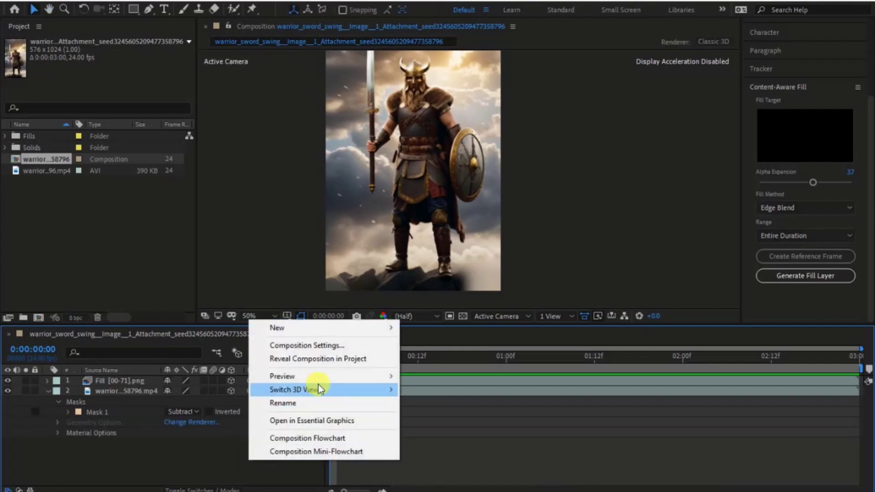
{"action": "mouse_move", "coordinate": [360, 336]}
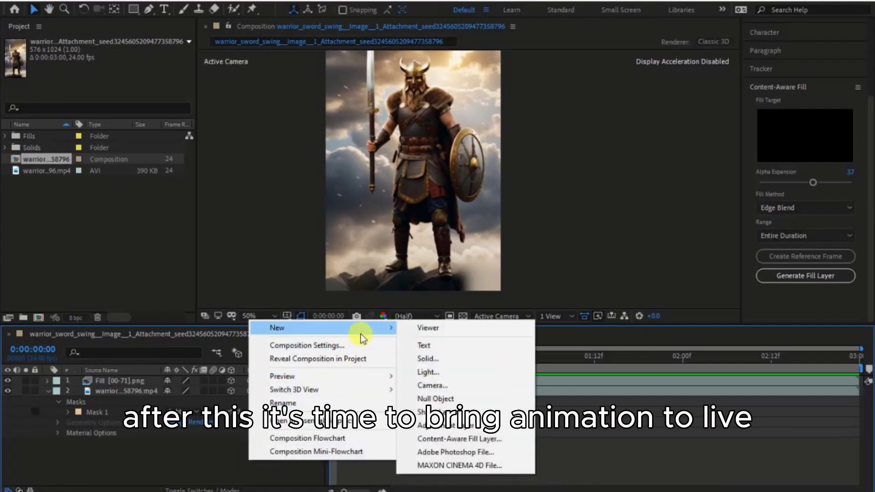
{"action": "left_click", "coordinate": [450, 388]}
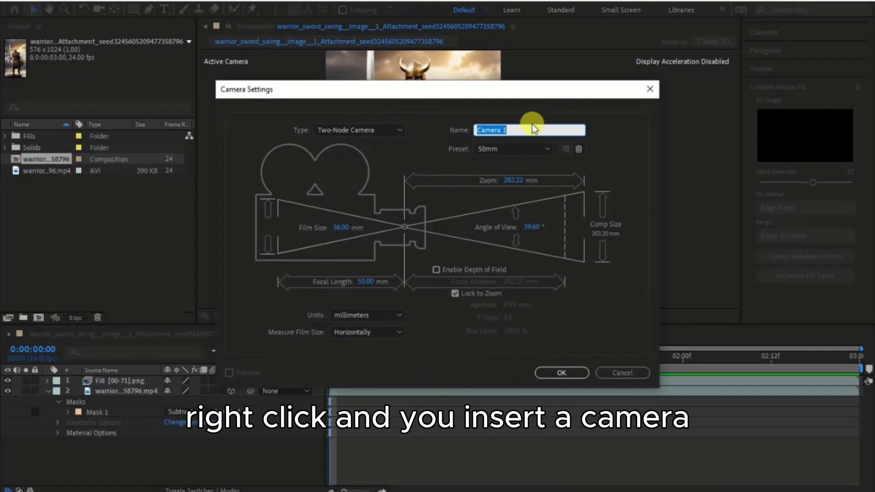
{"action": "type", "text": "wa"}
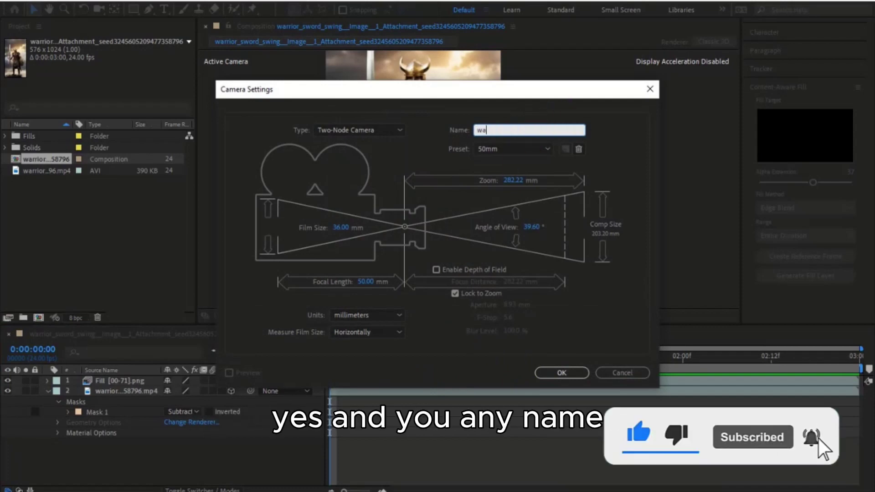
{"action": "type", "text": "rrior camera"}
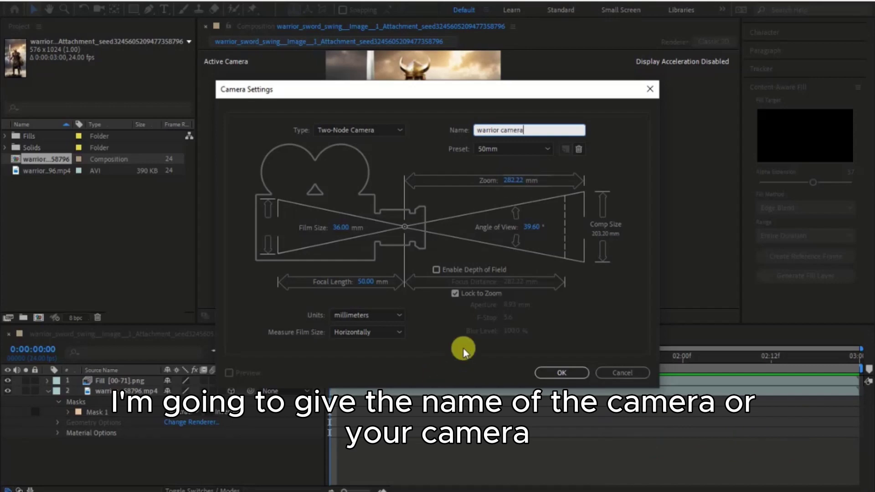
{"action": "left_click", "coordinate": [539, 377]}
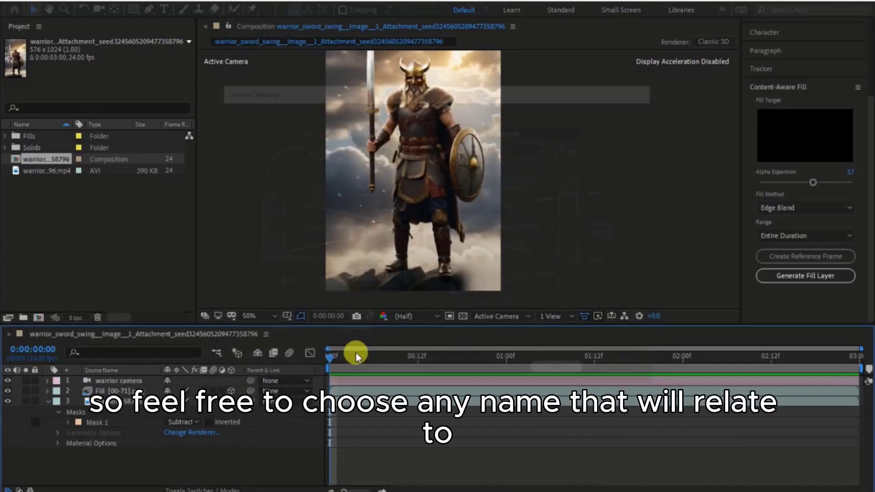
Add a null object parented to the warrior camera and make it a 3D layer.
{"action": "right_click", "coordinate": [212, 463]}
{"action": "mouse_move", "coordinate": [325, 329]}
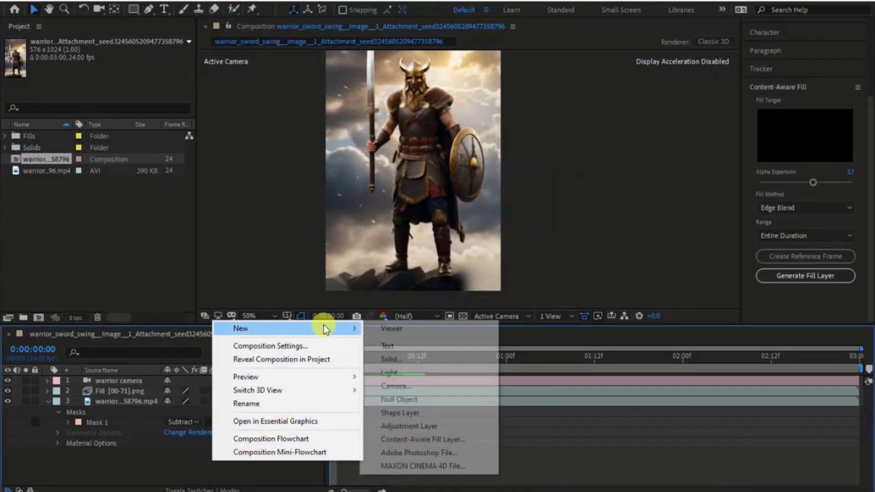
{"action": "left_click", "coordinate": [397, 400]}
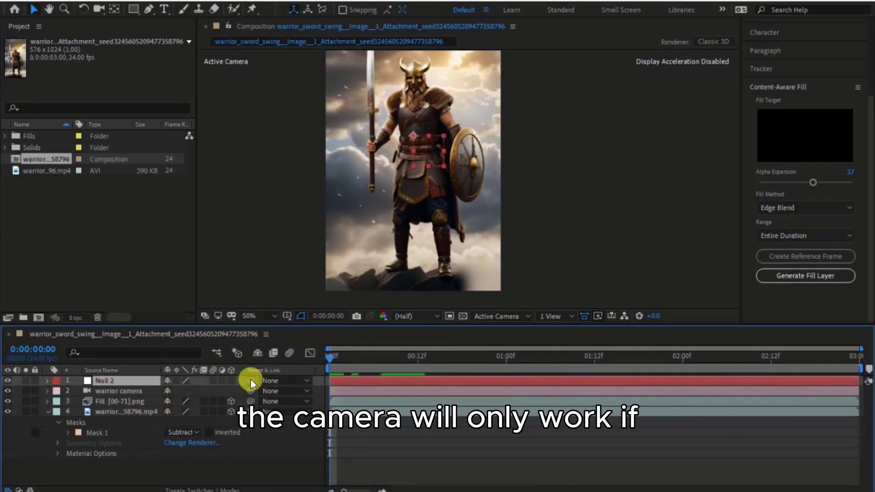
{"action": "left_click_drag", "start_coordinate": [188, 388], "coordinate": [137, 391]}
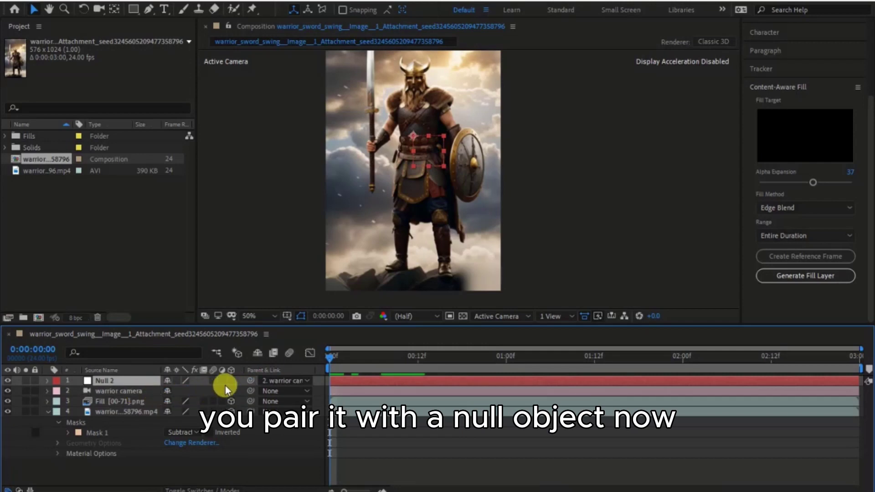
{"action": "left_click", "coordinate": [231, 382]}
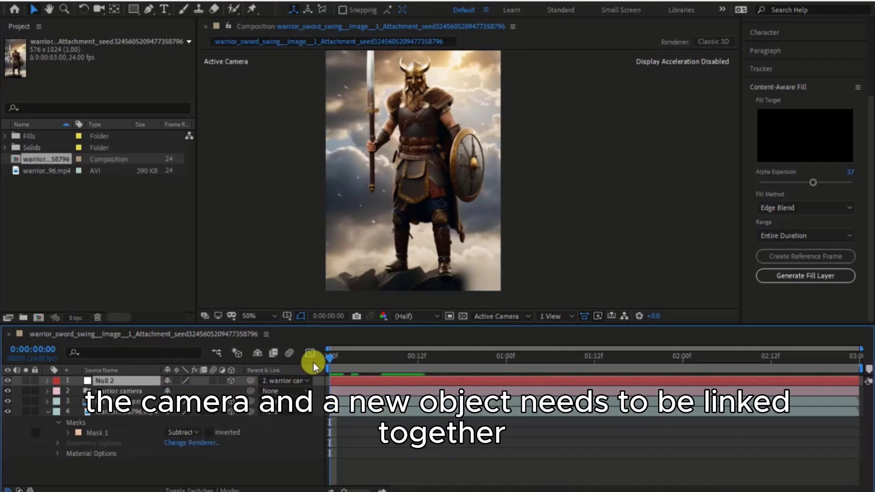
Expand the warrior camera's transform properties and set a Position keyframe at 0:00:00:00.
{"action": "left_click", "coordinate": [350, 357]}
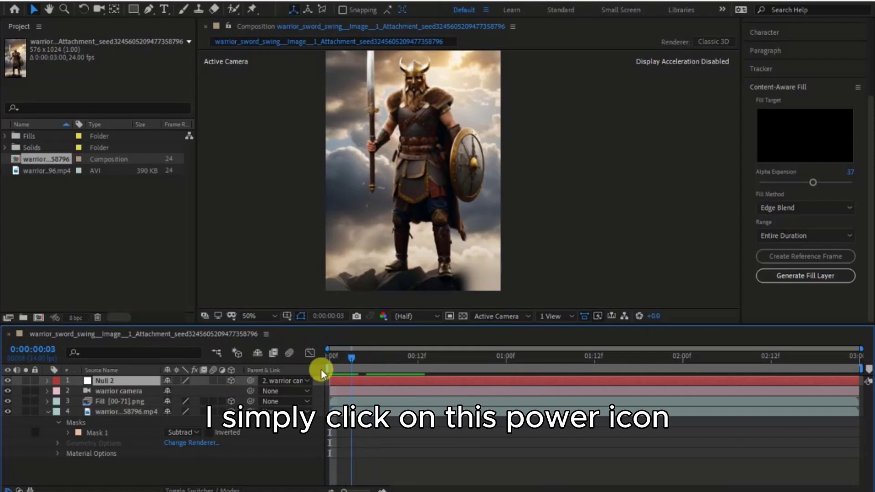
{"action": "key", "text": "Home"}
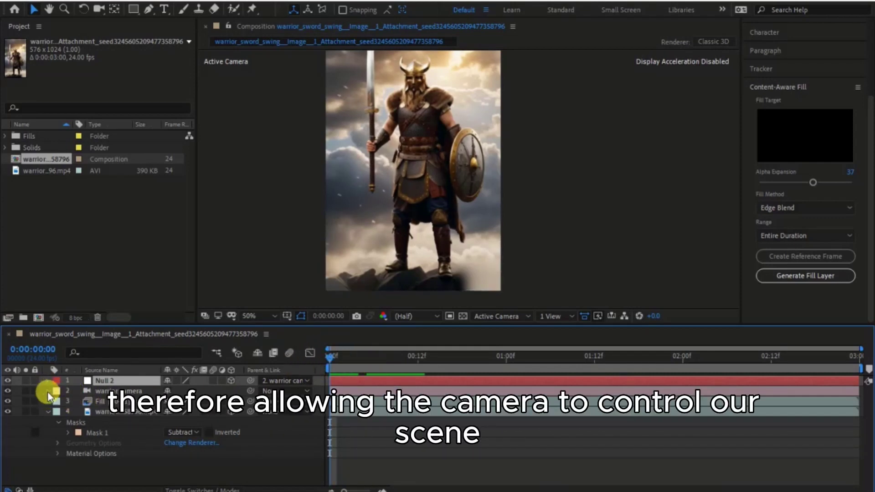
{"action": "left_click", "coordinate": [48, 391]}
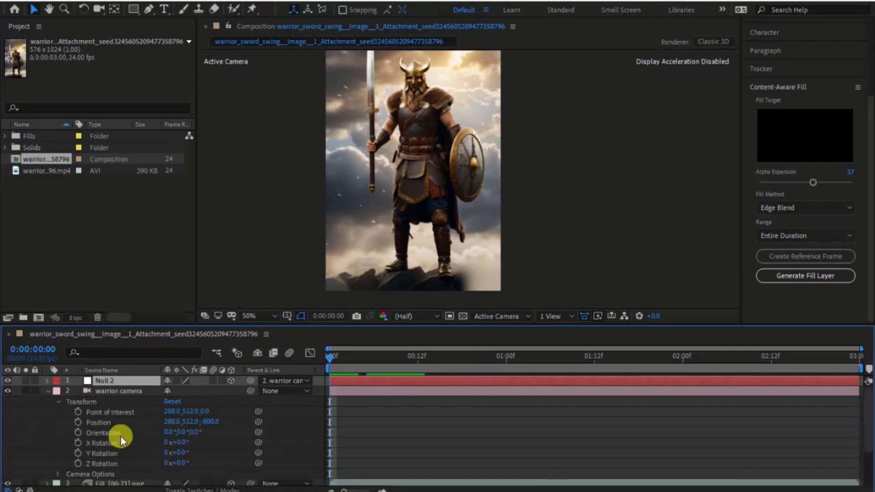
{"action": "left_click", "coordinate": [78, 423]}
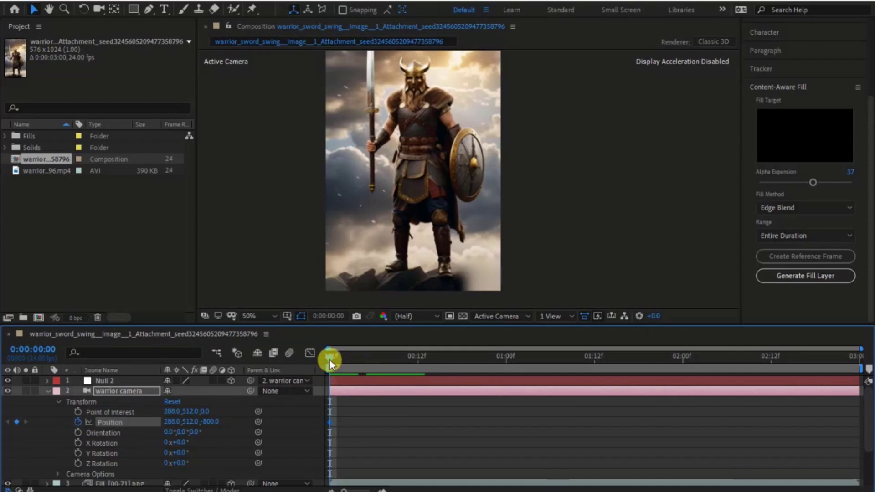
Keyframe the warrior camera's Z position at -753.0 at 0:00:00:08, and preview the camera move from the start.
{"action": "left_click_drag", "start_coordinate": [330, 360], "coordinate": [389, 371]}
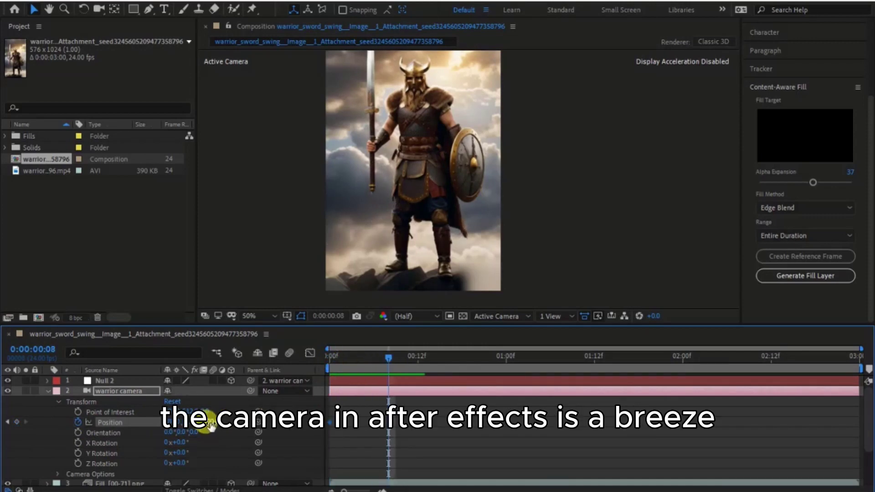
{"action": "left_click_drag", "start_coordinate": [206, 422], "coordinate": [237, 424]}
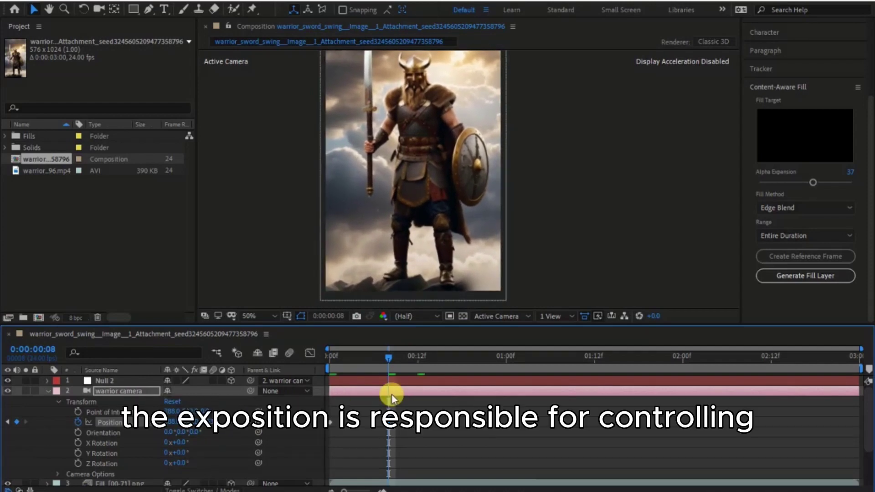
{"action": "scroll", "coordinate": [445, 250], "scroll_direction": "up", "scroll_amount": 2}
{"action": "scroll", "coordinate": [437, 260], "scroll_direction": "down", "scroll_amount": 4}
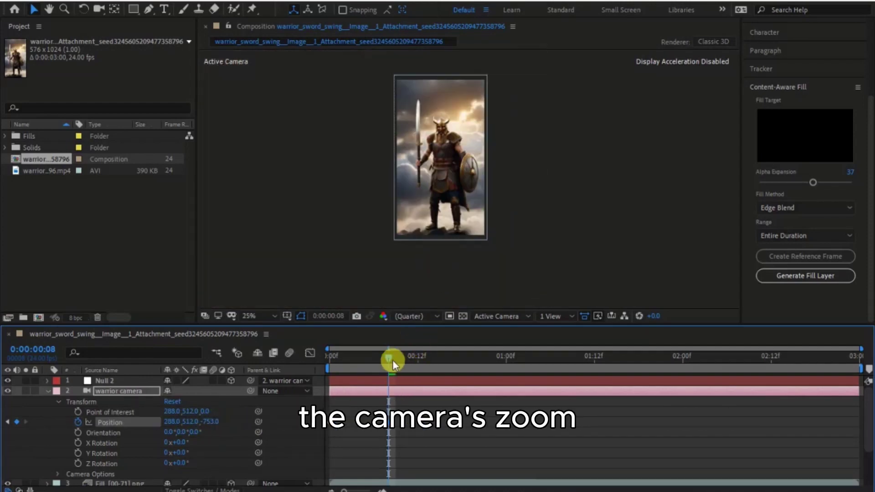
{"action": "left_click_drag", "start_coordinate": [390, 359], "coordinate": [327, 365]}
{"action": "key", "text": "space"}
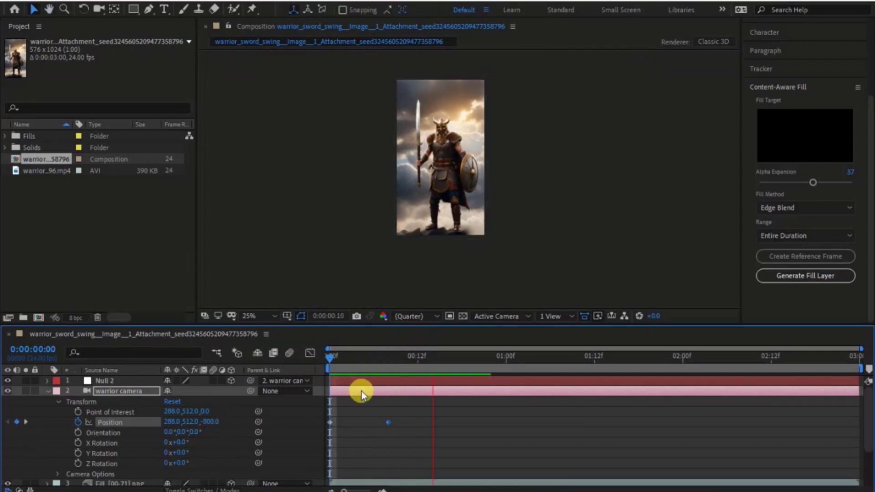
Move the warrior camera's second Position keyframe to about 0:00:00:19 and preview the move from the start.
{"action": "key", "text": "space"}
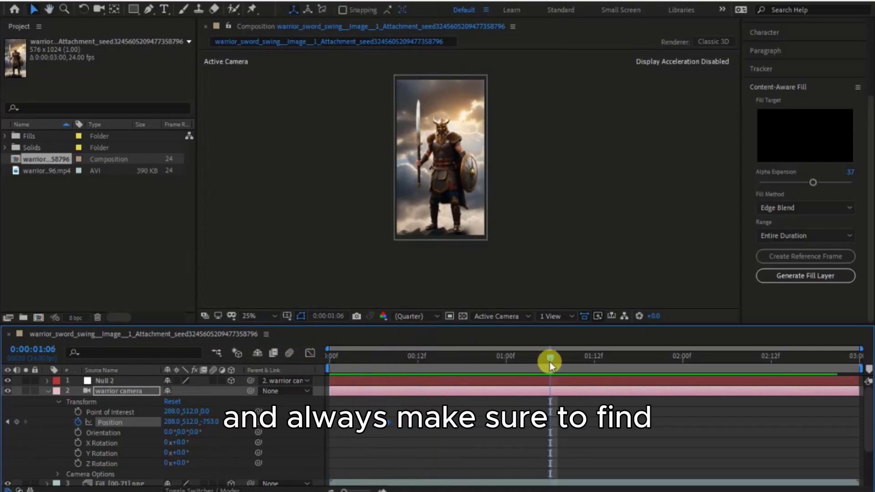
{"action": "key", "text": "Home"}
{"action": "left_click_drag", "start_coordinate": [341, 382], "coordinate": [469, 424]}
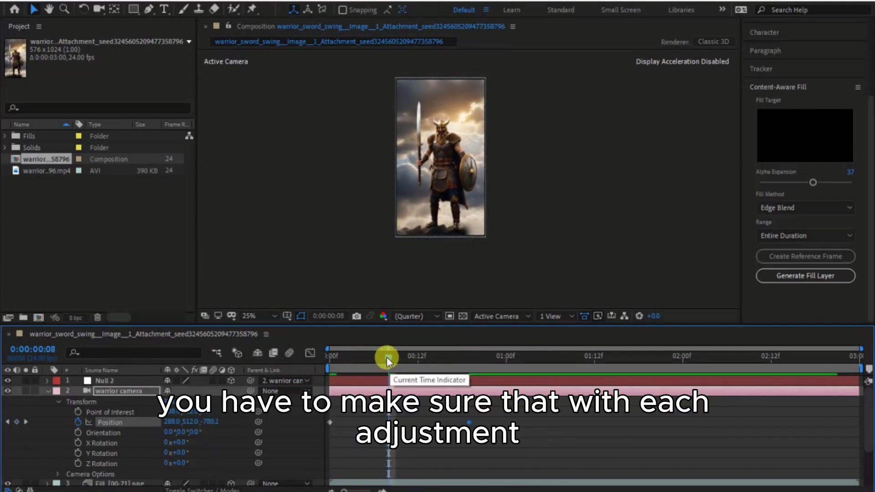
{"action": "left_click_drag", "start_coordinate": [386, 356], "coordinate": [316, 364]}
{"action": "key", "text": "space"}
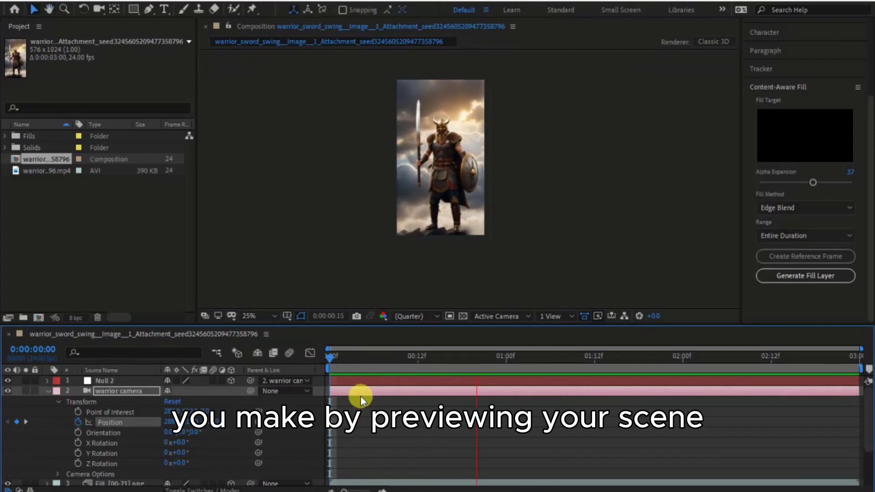
Move the warrior camera's second Position keyframe to 0:00:01:00, preview from the start, and return to 0:00:00:00.
{"action": "key", "text": "space"}
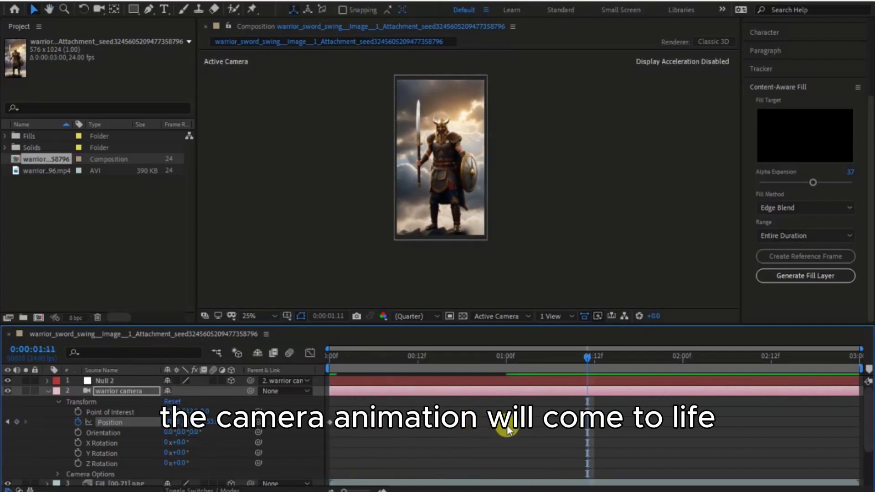
{"action": "left_click_drag", "start_coordinate": [589, 358], "coordinate": [246, 391]}
{"action": "key", "text": "space"}
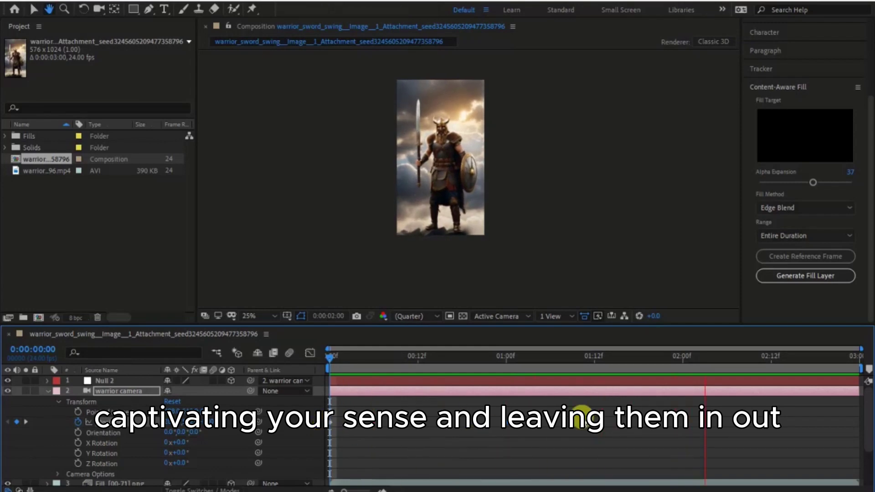
{"action": "left_click", "coordinate": [701, 363]}
{"action": "key", "text": "Home"}
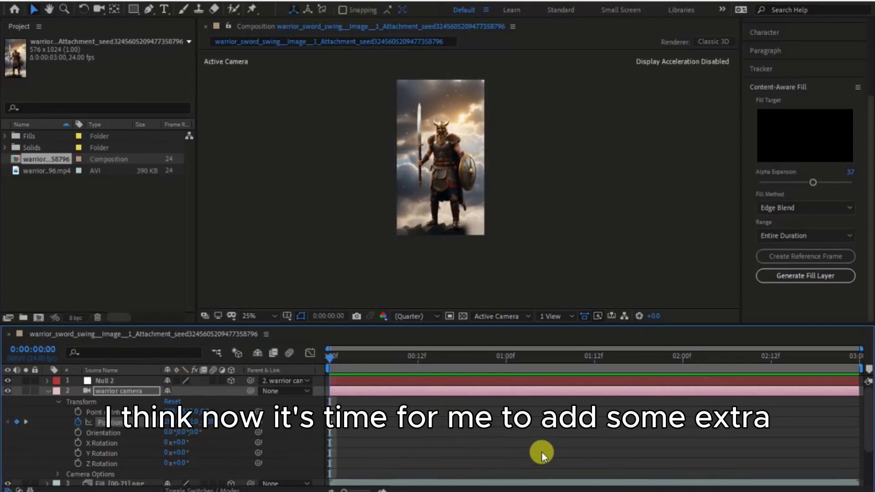
Show the warrior camera's Position curves in the Graph Editor, apply Easy Ease In to the last keyframe, and preview the motion.
{"action": "left_click_drag", "start_coordinate": [541, 453], "coordinate": [286, 393]}
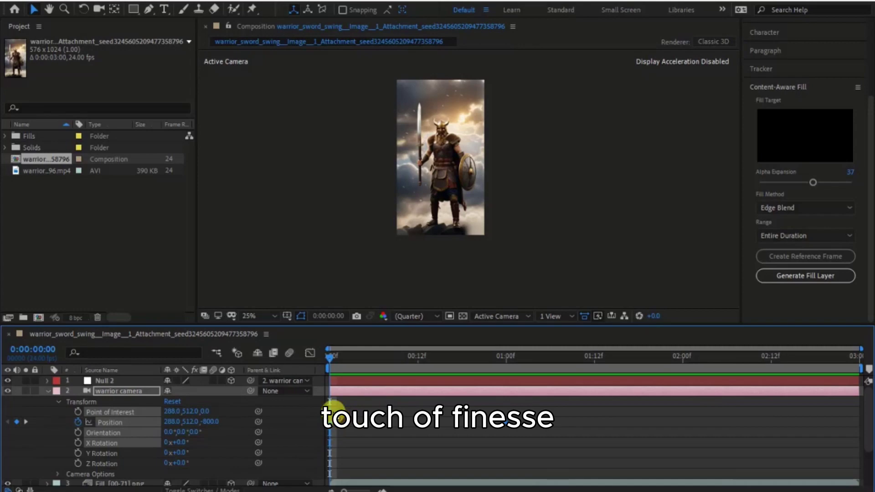
{"action": "left_click", "coordinate": [311, 353]}
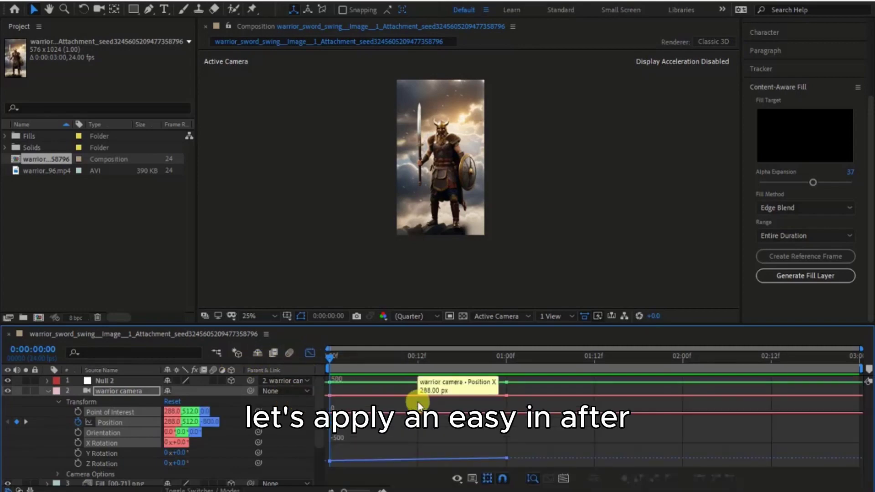
{"action": "left_click", "coordinate": [505, 459]}
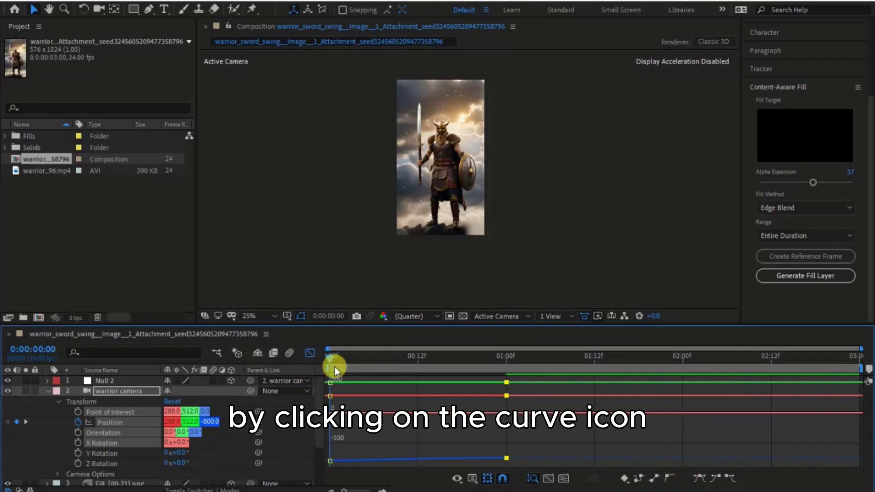
{"action": "key", "text": "space"}
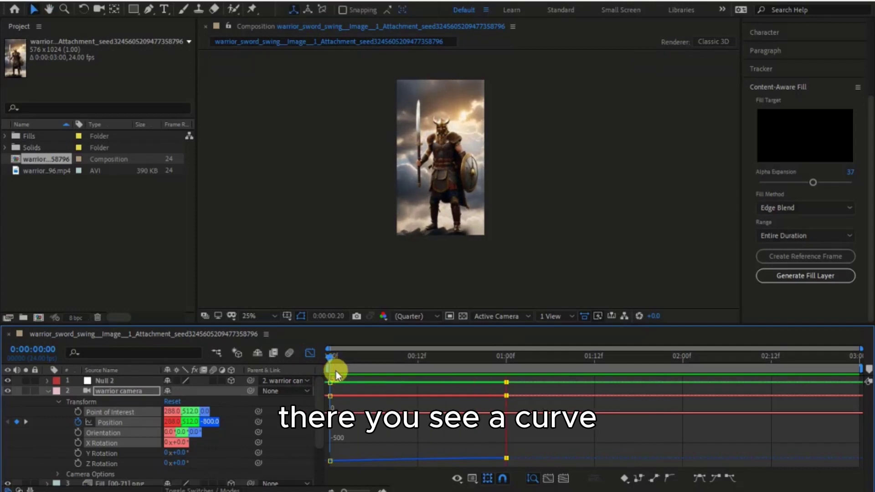
{"action": "left_click", "coordinate": [445, 412]}
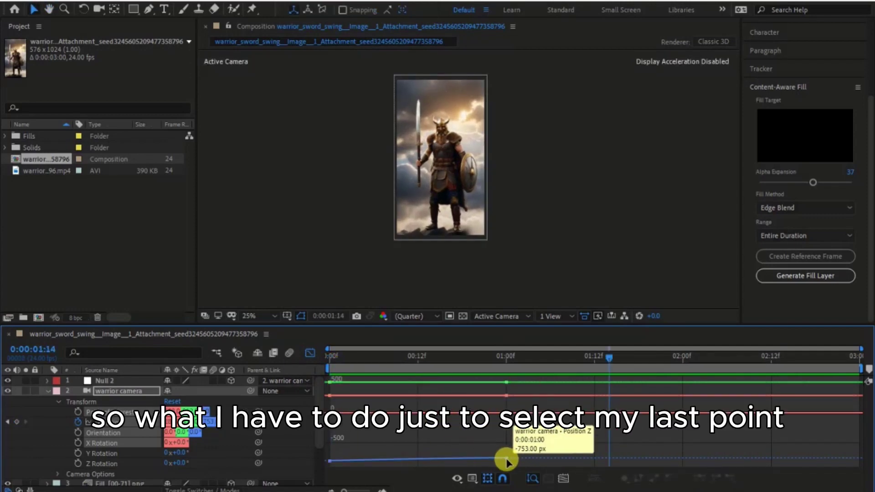
{"action": "left_click", "coordinate": [507, 461]}
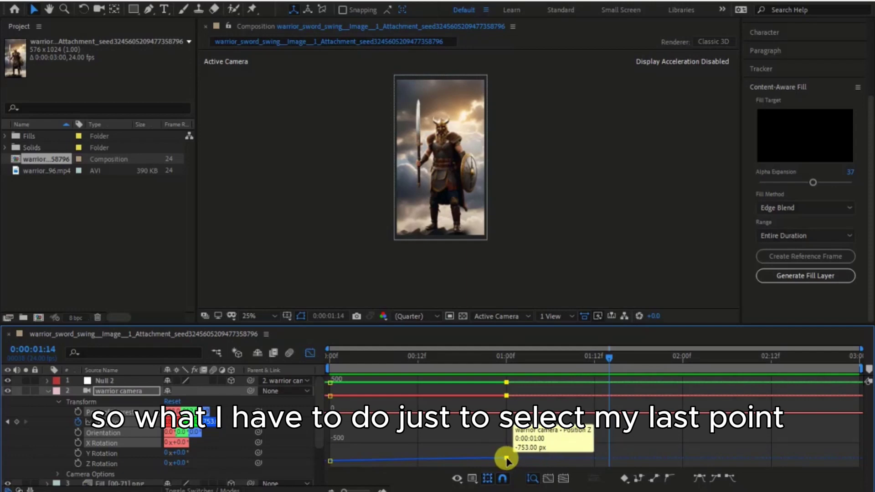
{"action": "left_click_drag", "start_coordinate": [507, 460], "coordinate": [507, 456]}
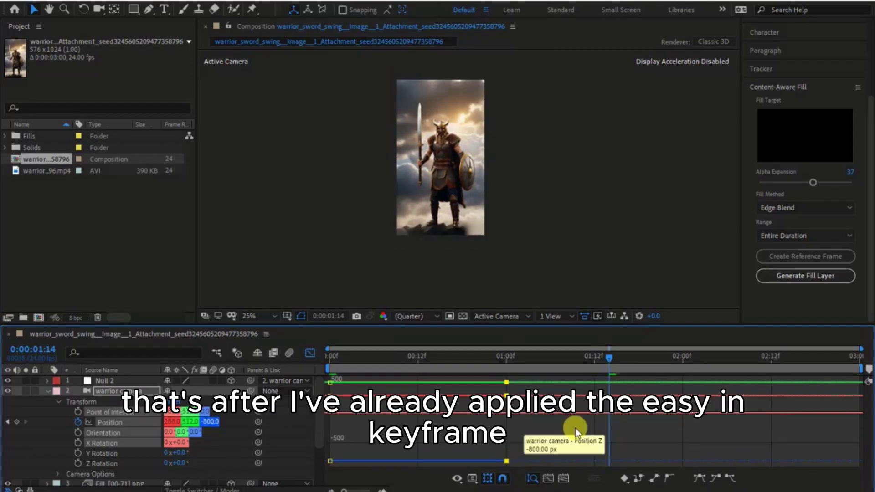
{"action": "left_click_drag", "start_coordinate": [609, 360], "coordinate": [346, 373]}
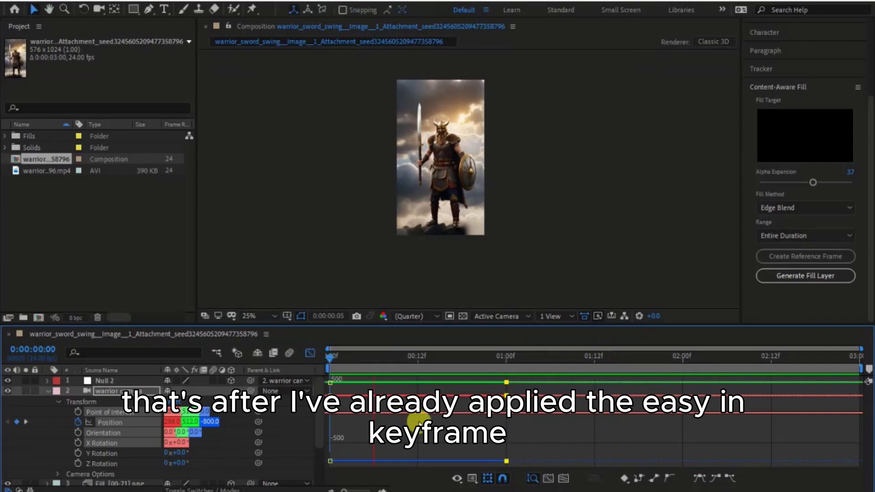
{"action": "key", "text": "ctrl+z"}
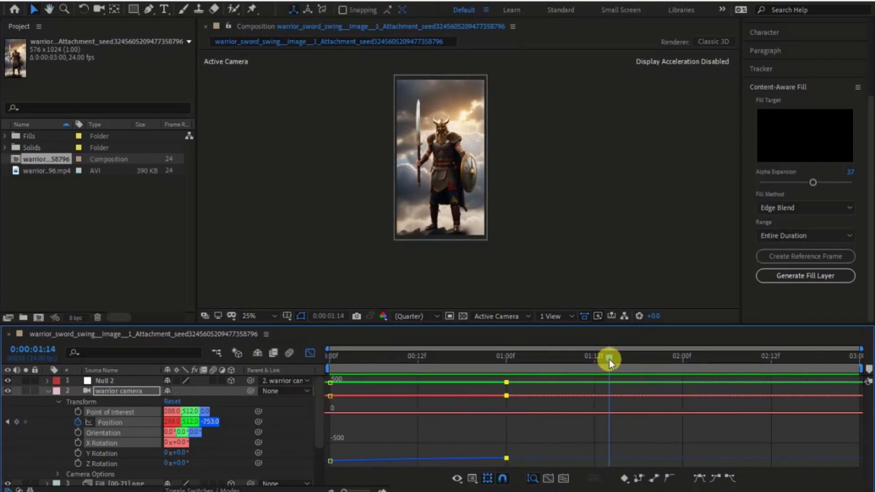
Preview the eased warrior camera move from near the start of the composition.
{"action": "left_click_drag", "start_coordinate": [609, 360], "coordinate": [307, 377]}
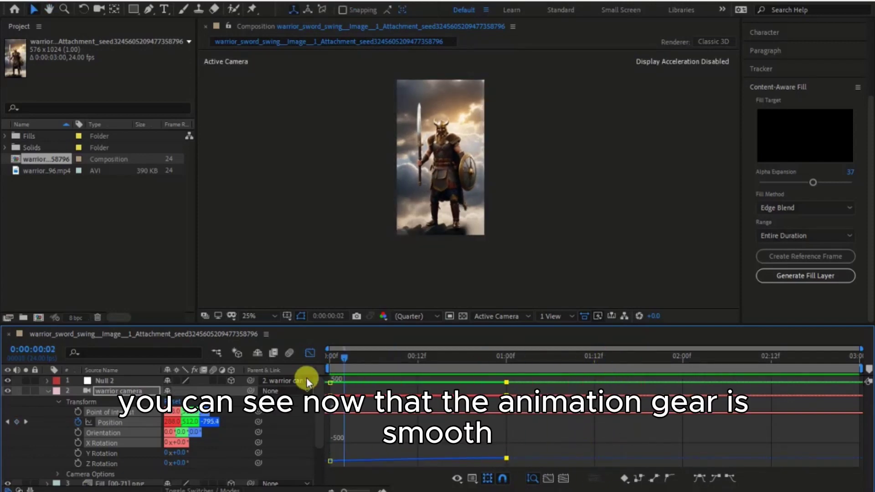
{"action": "key", "text": "space"}
{"action": "key", "text": "space"}
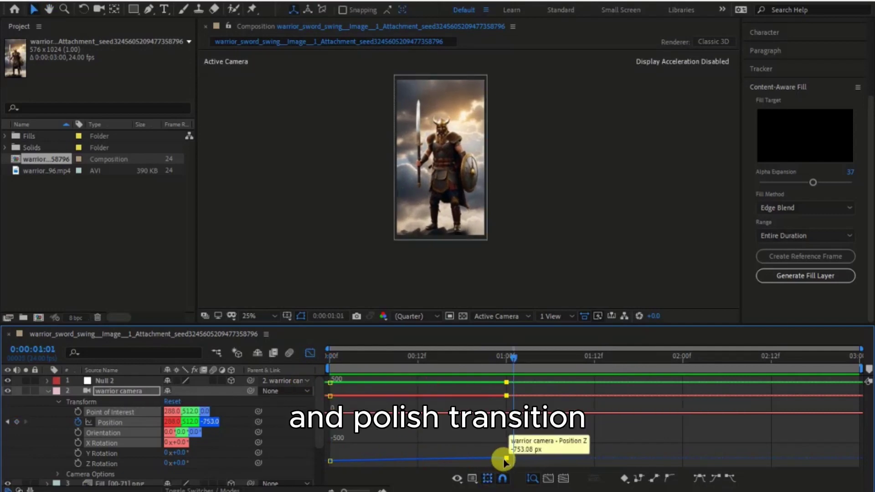